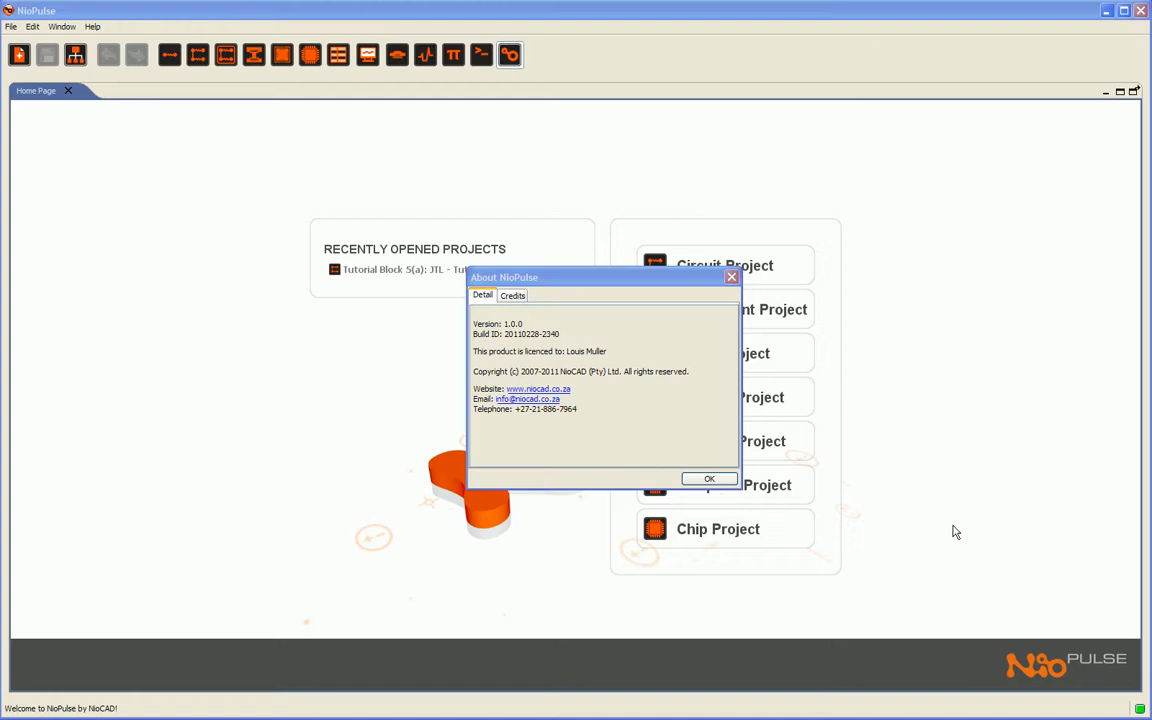
Step: Create a new circuit project named "Tut Block 5(a) - JTL" with vendor TutorialMaster, using the JSIM SPICE simulator
click(709, 480)
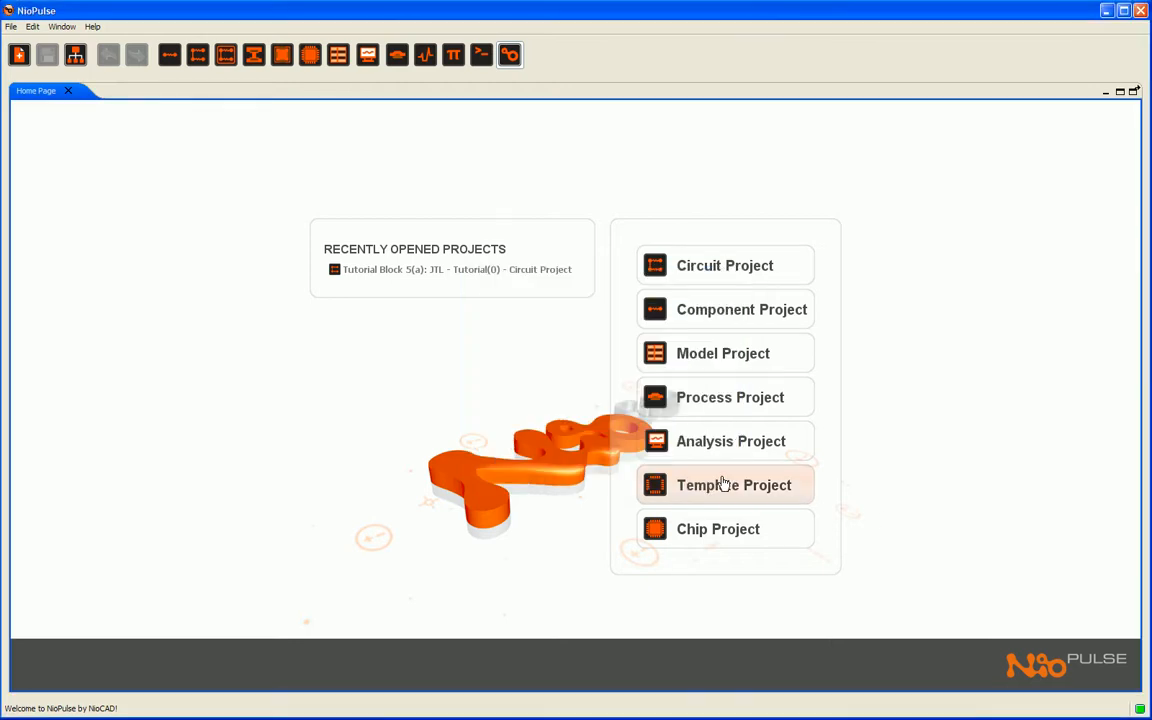
click(705, 276)
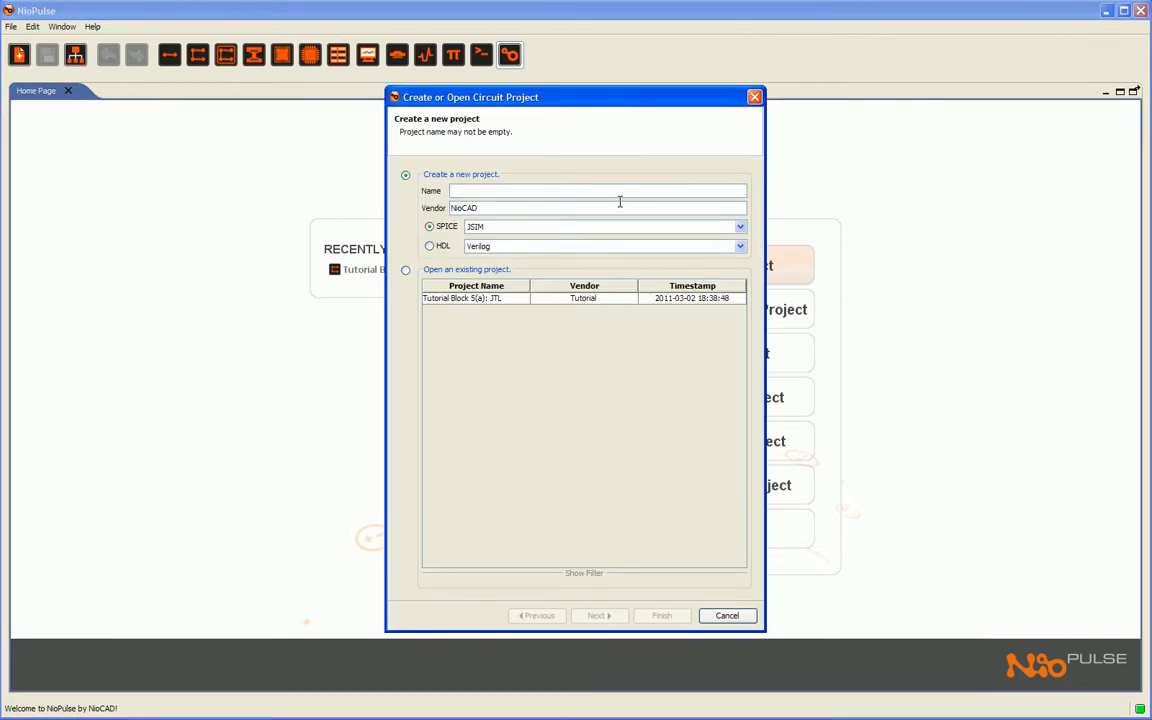
text(Tut Block 5(a) - JTL)
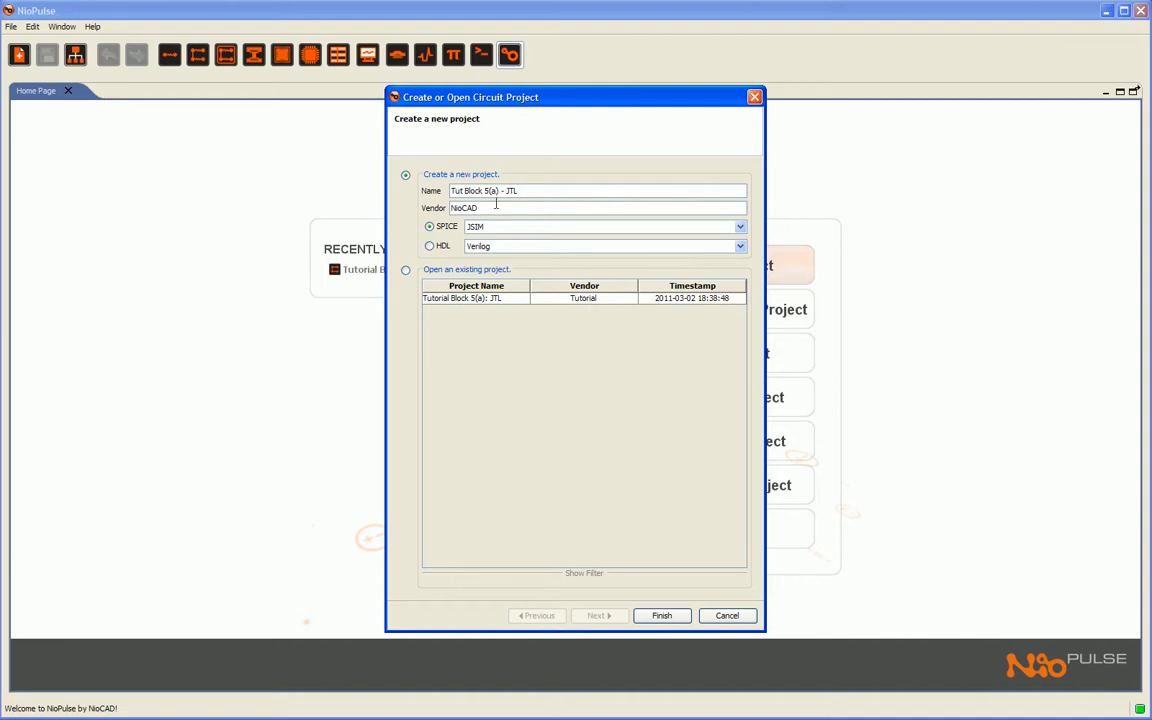
drag(487, 207, 449, 210)
text(TutorialMaster)
click(740, 227)
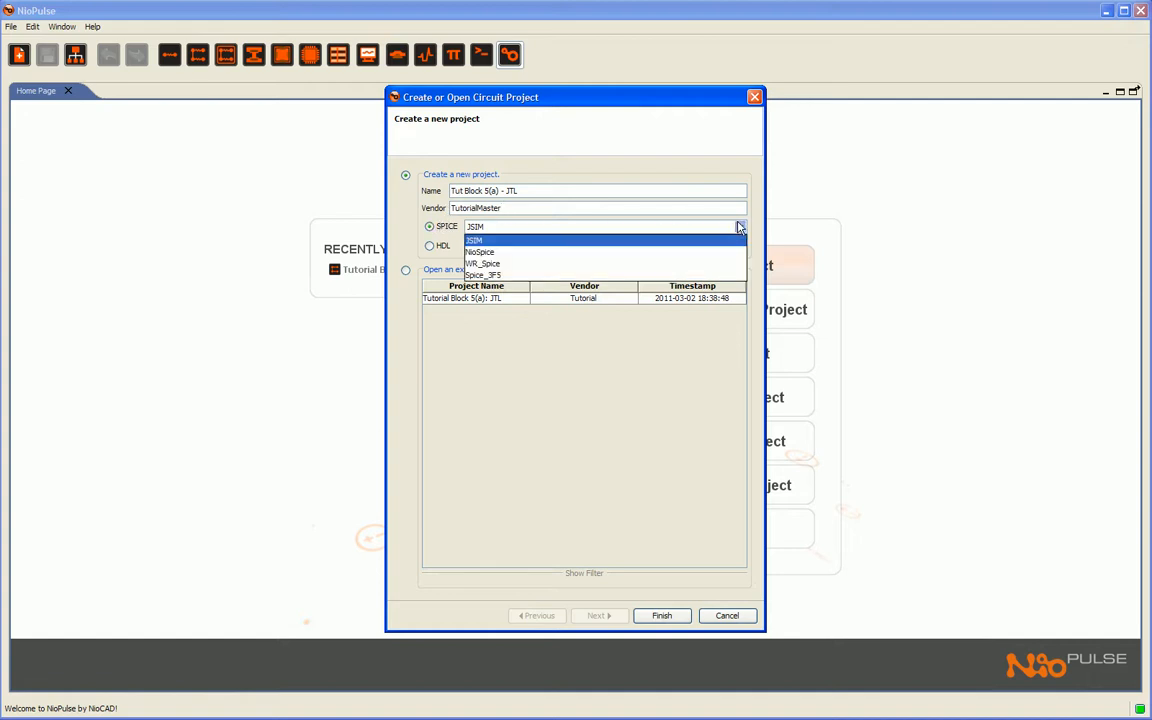
click(553, 242)
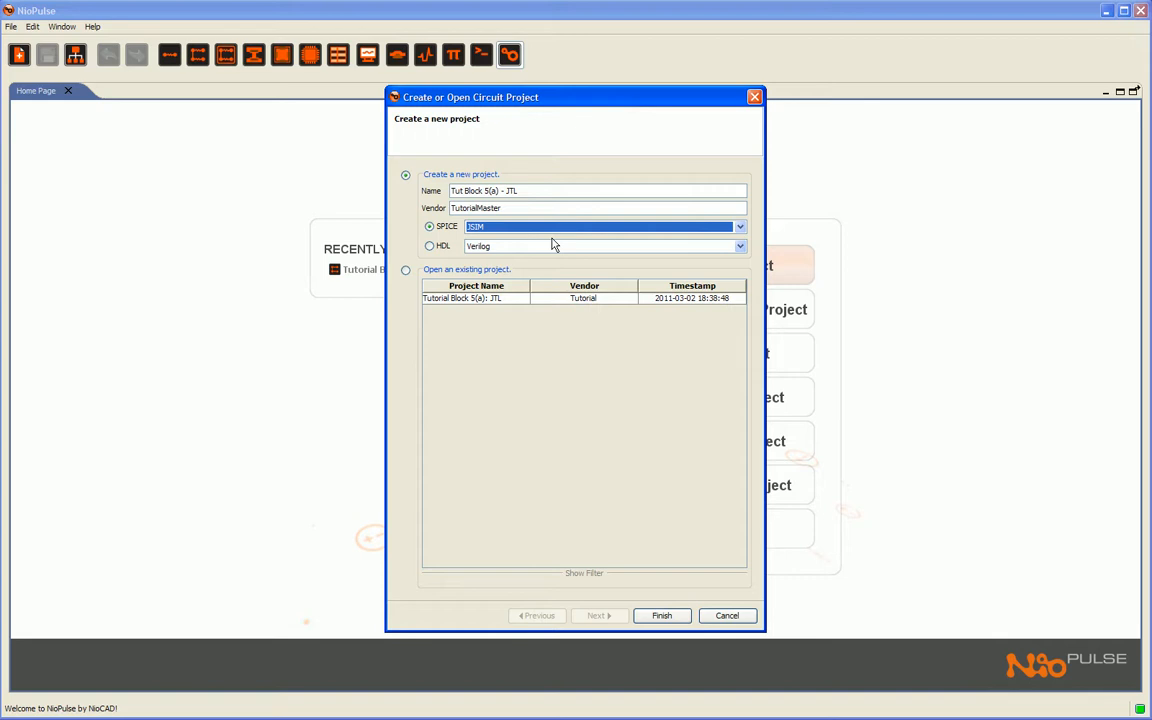
click(664, 615)
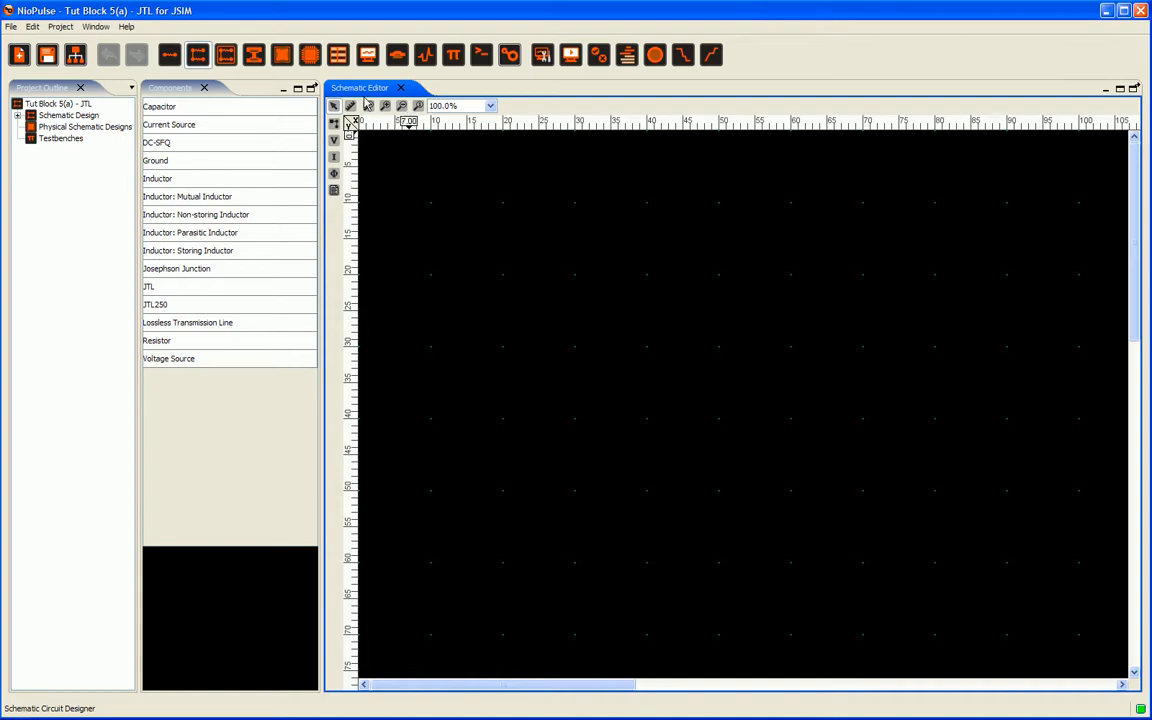
click(176, 89)
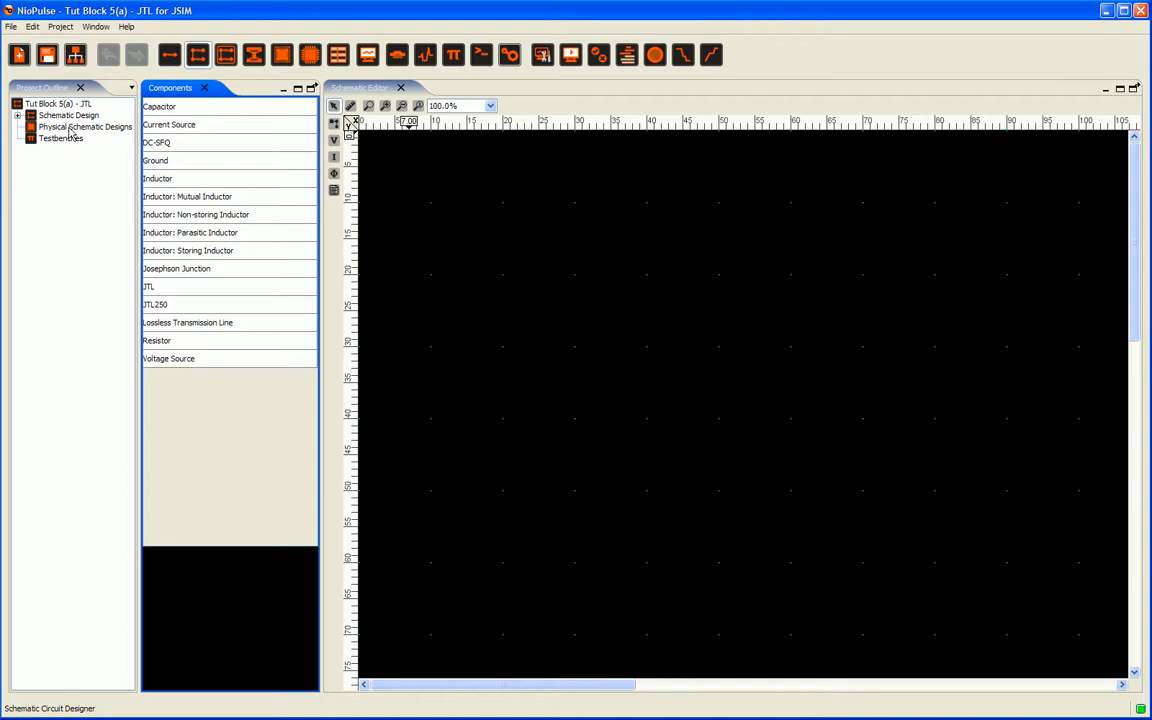
click(57, 96)
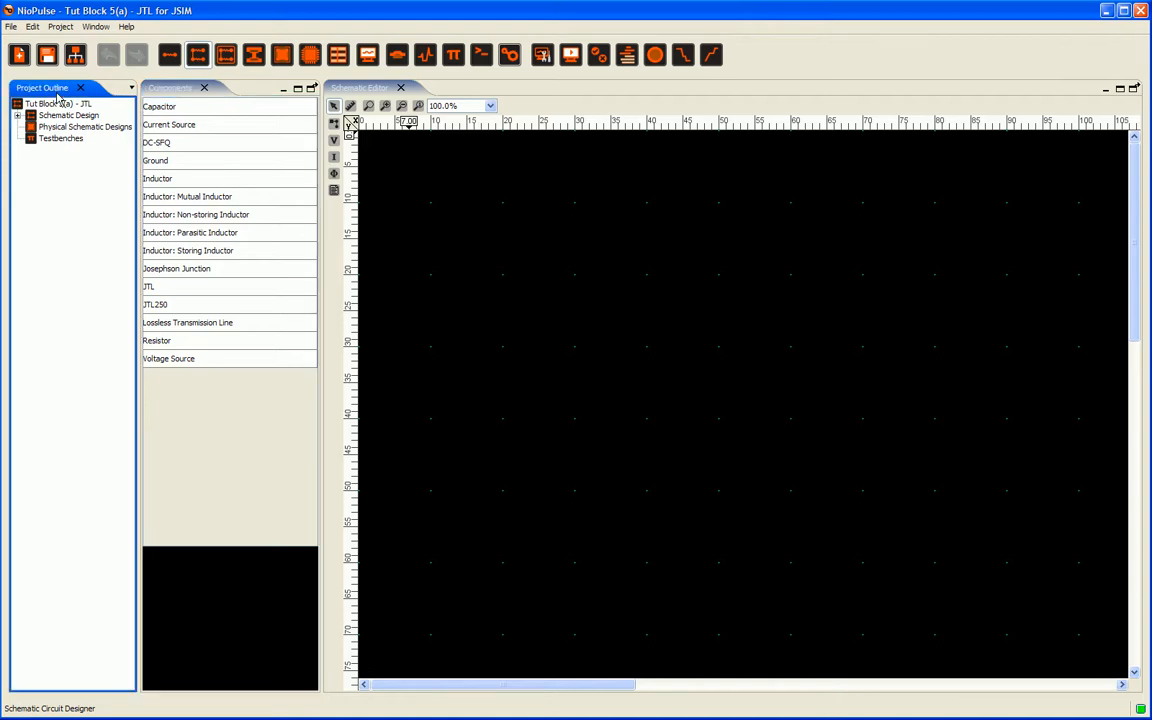
click(96, 26)
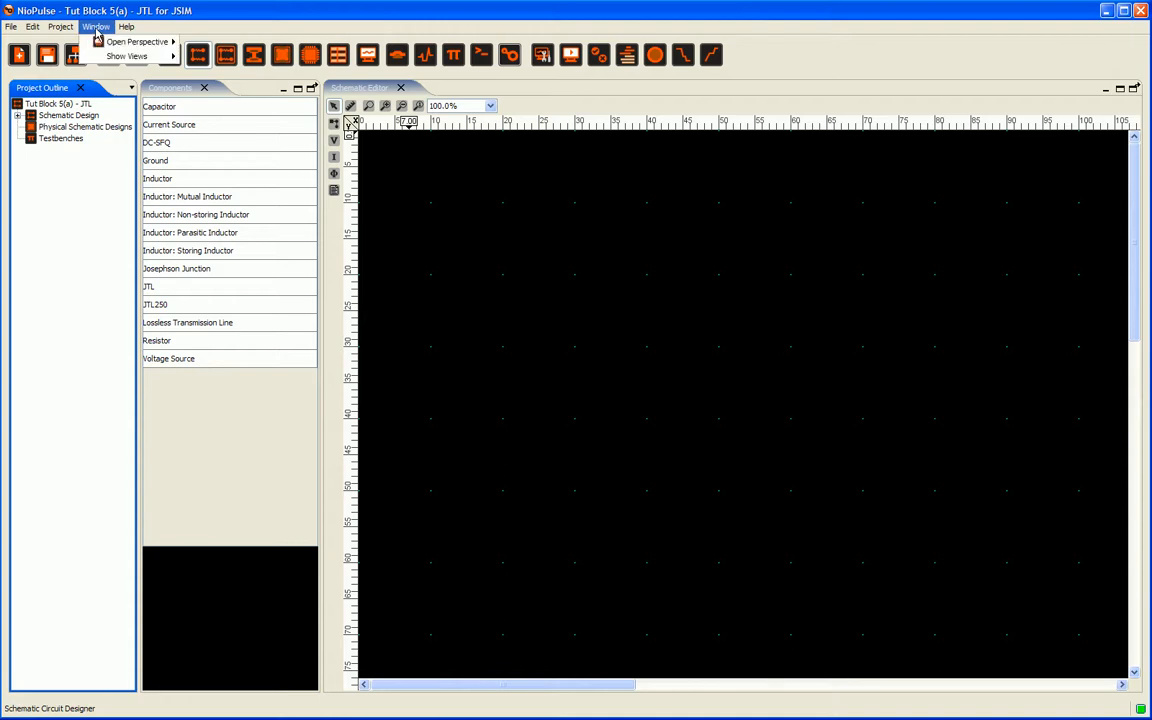
mouse_move(125, 57)
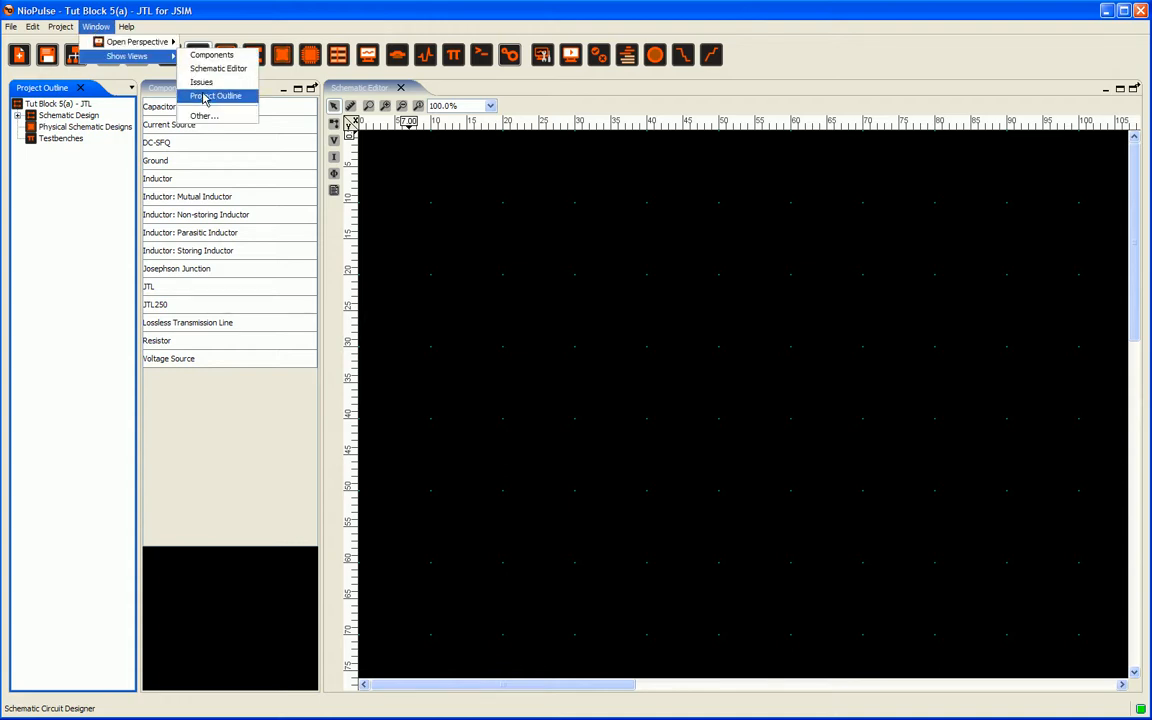
click(211, 11)
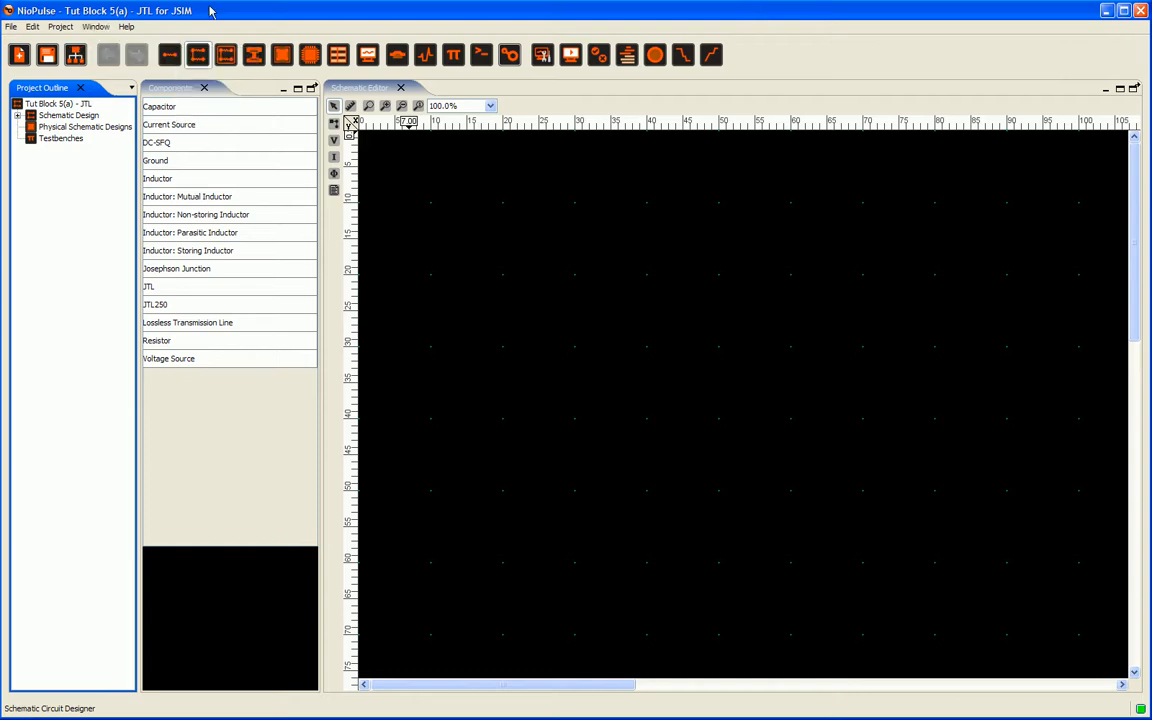
Step: Place two Josephson junctions side by side in the middle of the schematic
click(186, 273)
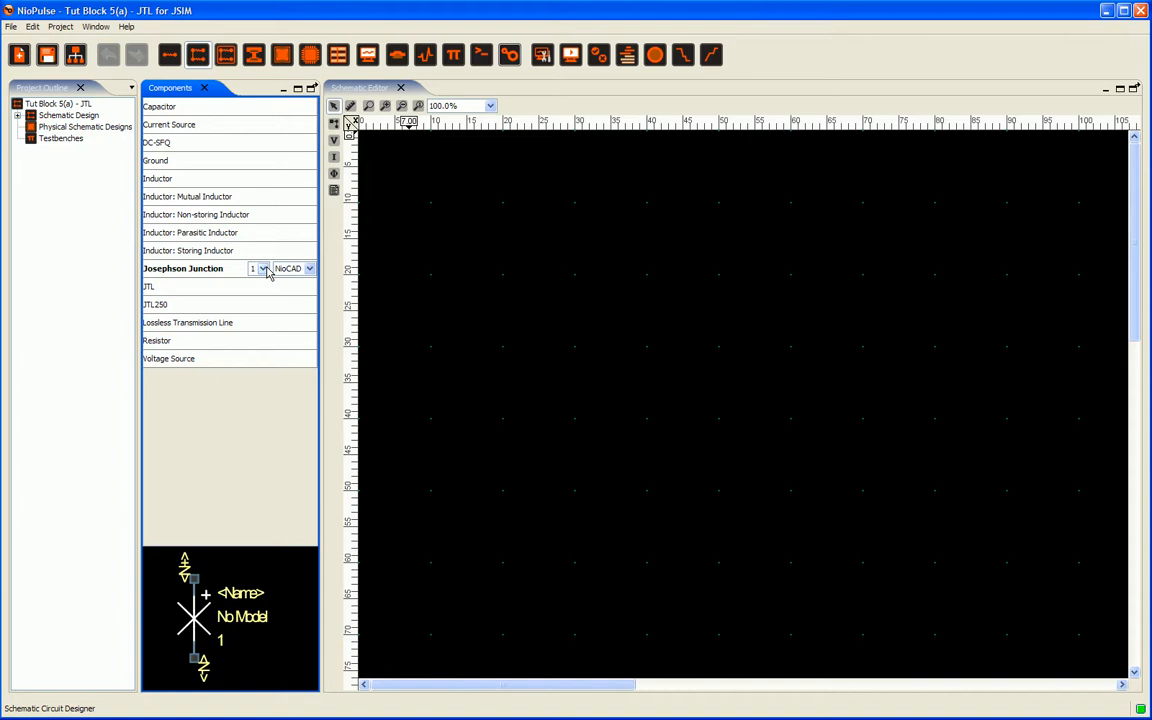
click(263, 269)
click(198, 273)
drag(183, 272, 652, 393)
drag(211, 272, 886, 397)
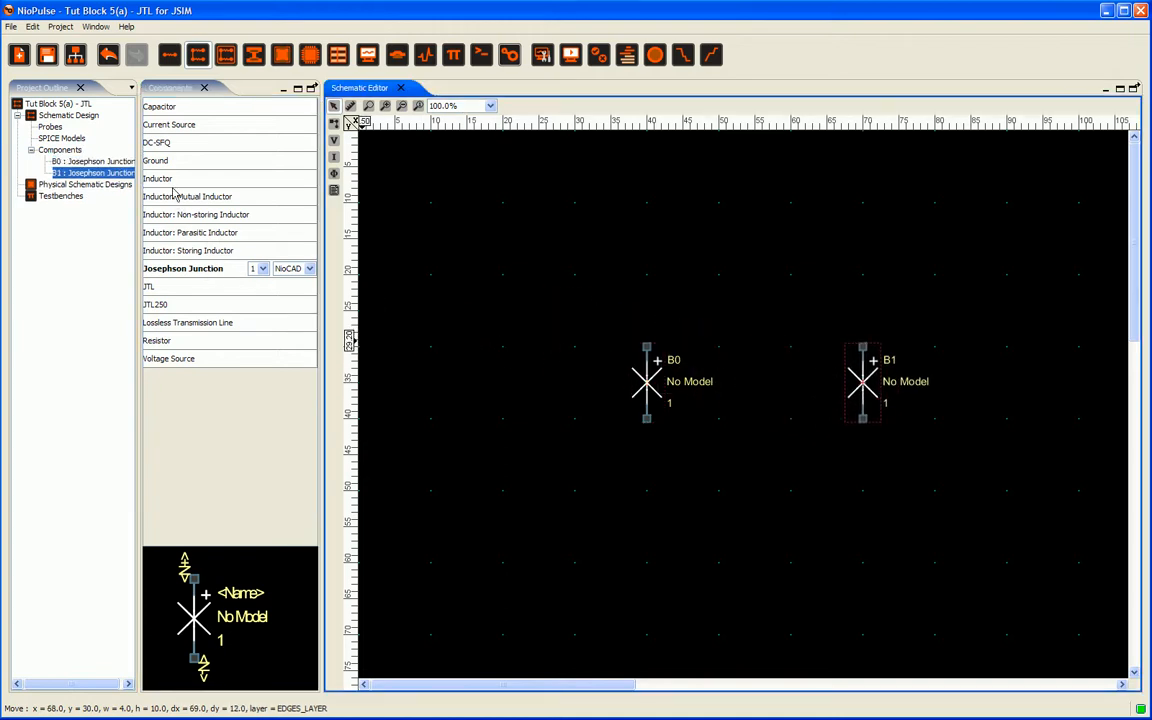
Step: Place a non-storing inductor, rotate it horizontal, and connect it to the top of junction B0 from the left
click(160, 180)
click(168, 196)
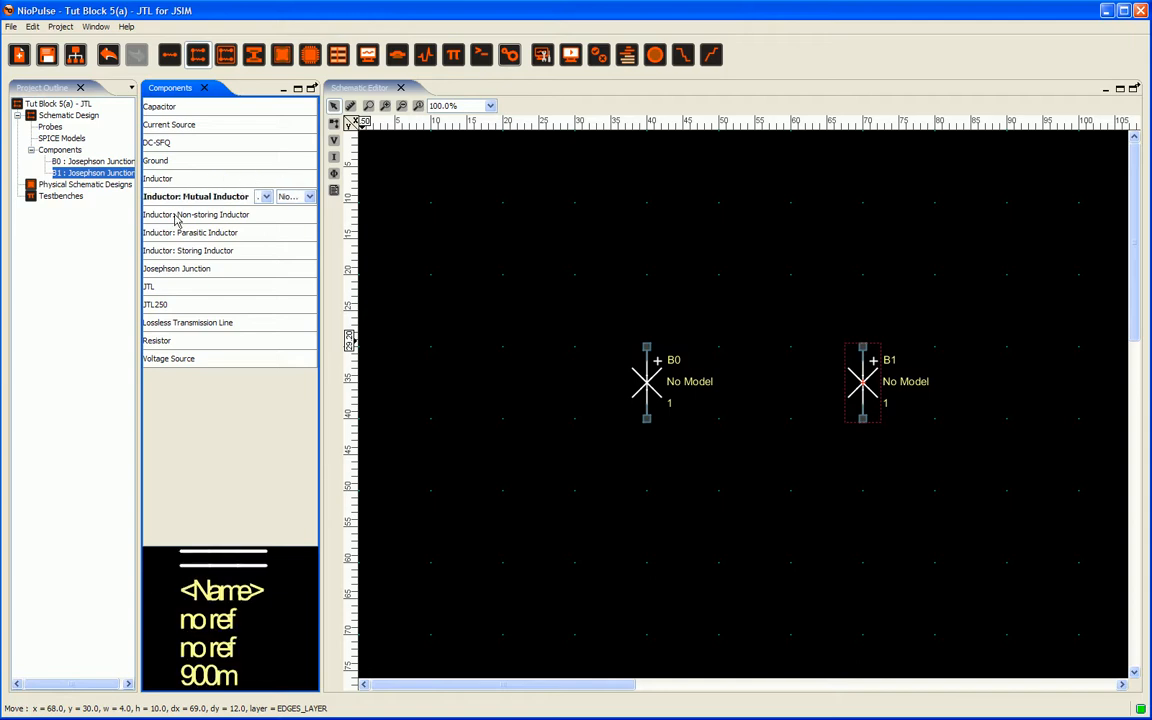
click(182, 215)
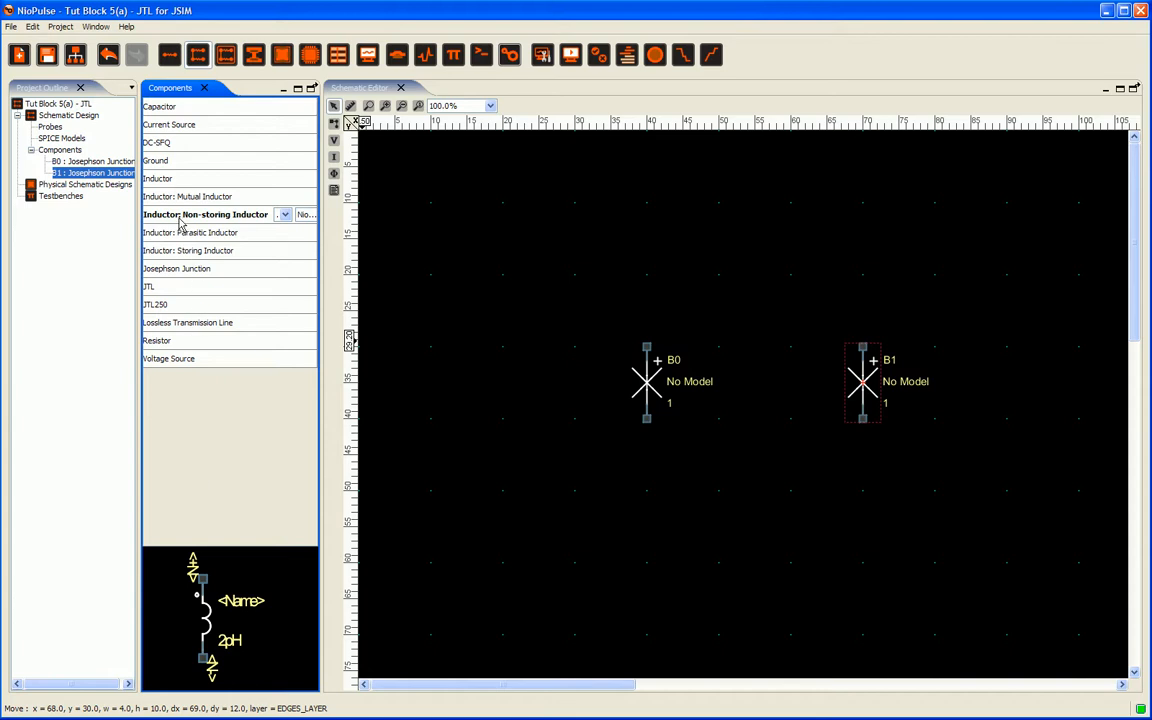
drag(181, 225, 516, 320)
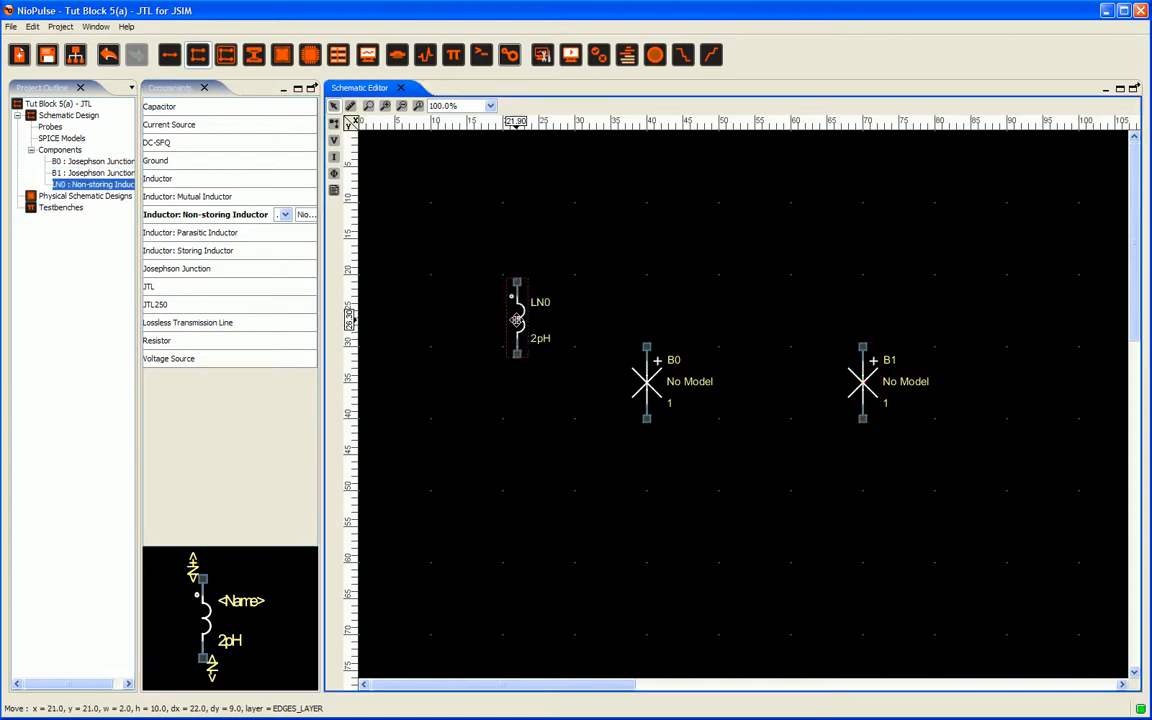
key(r)
key(r)
key(r)
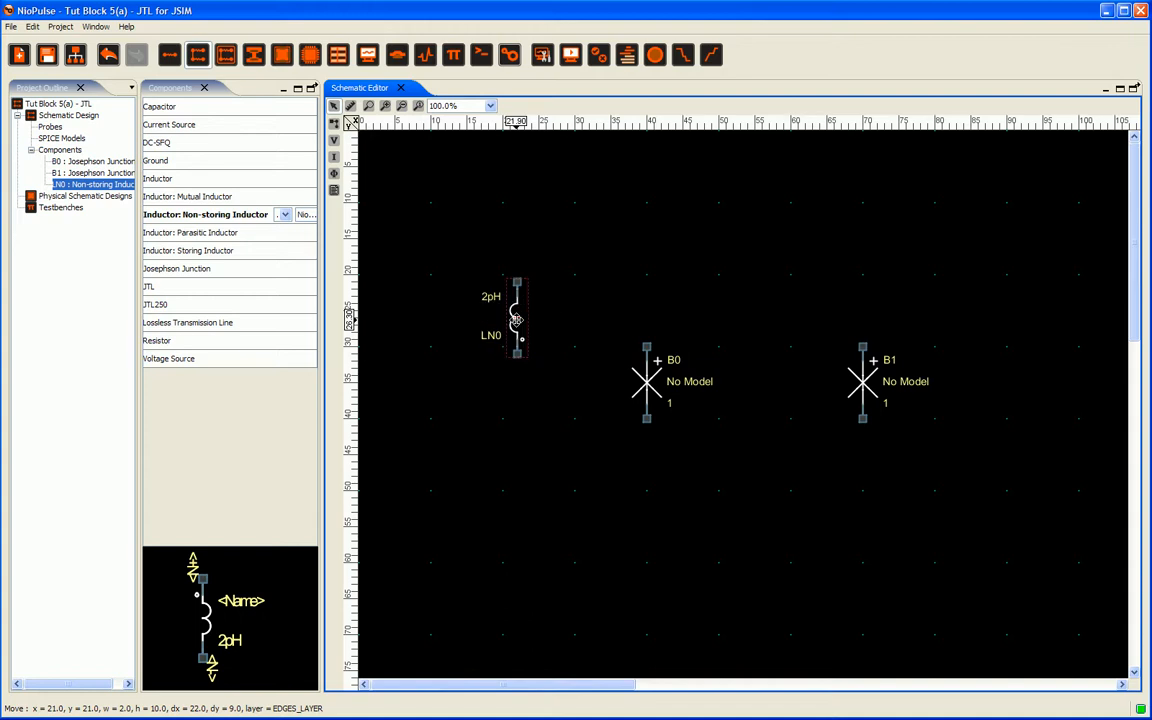
drag(516, 320, 542, 347)
Step: Add a second horizontal non-storing inductor to the right of junction B0's top node
drag(243, 210, 731, 303)
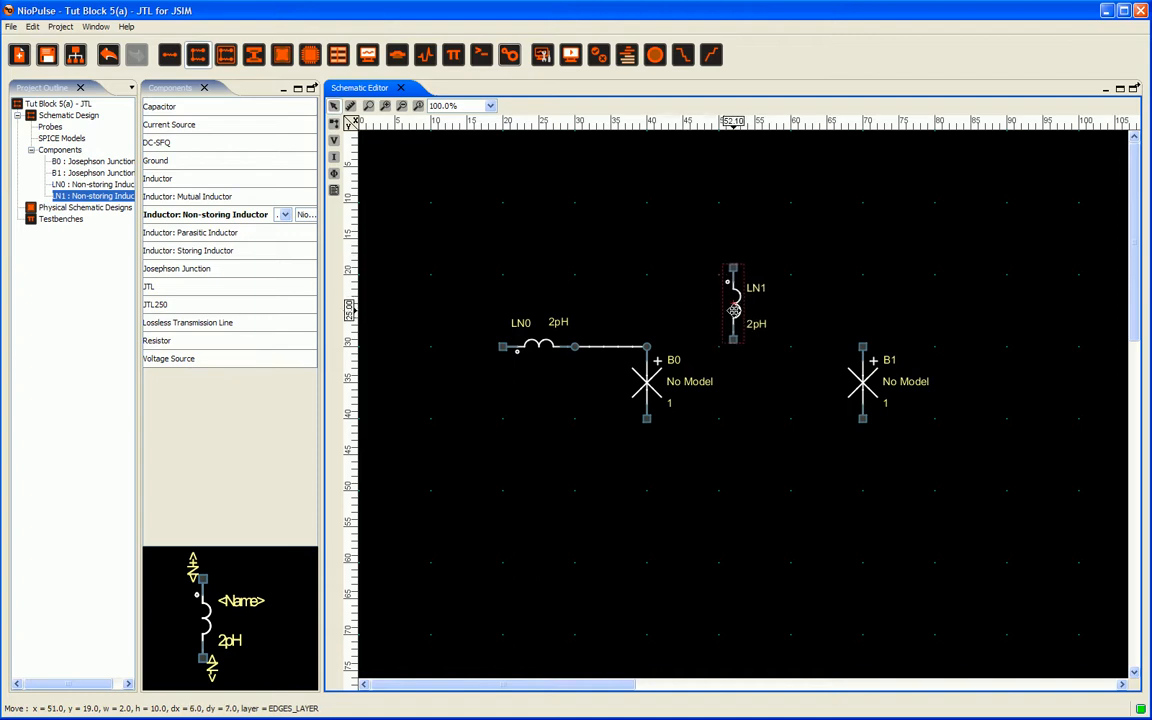
key(r)
drag(746, 301, 749, 341)
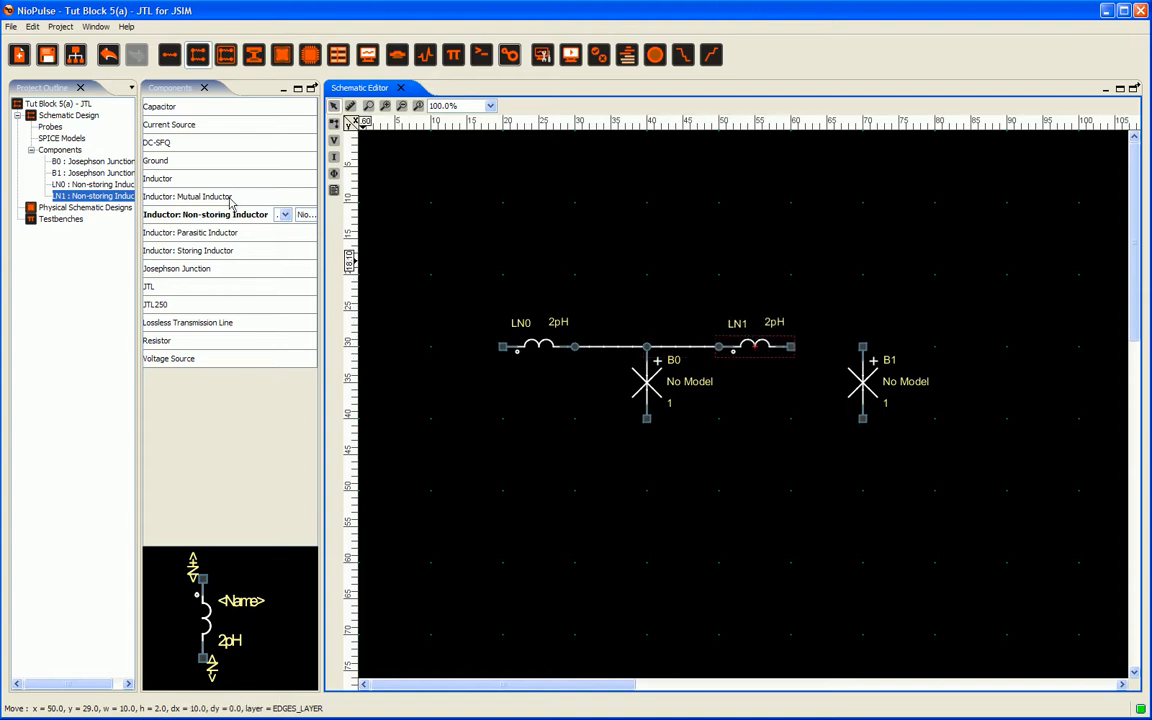
Step: Add a third horizontal non-storing inductor linking the second inductor to the top of junction B1
drag(218, 217, 829, 346)
key(r)
key(r)
key(r)
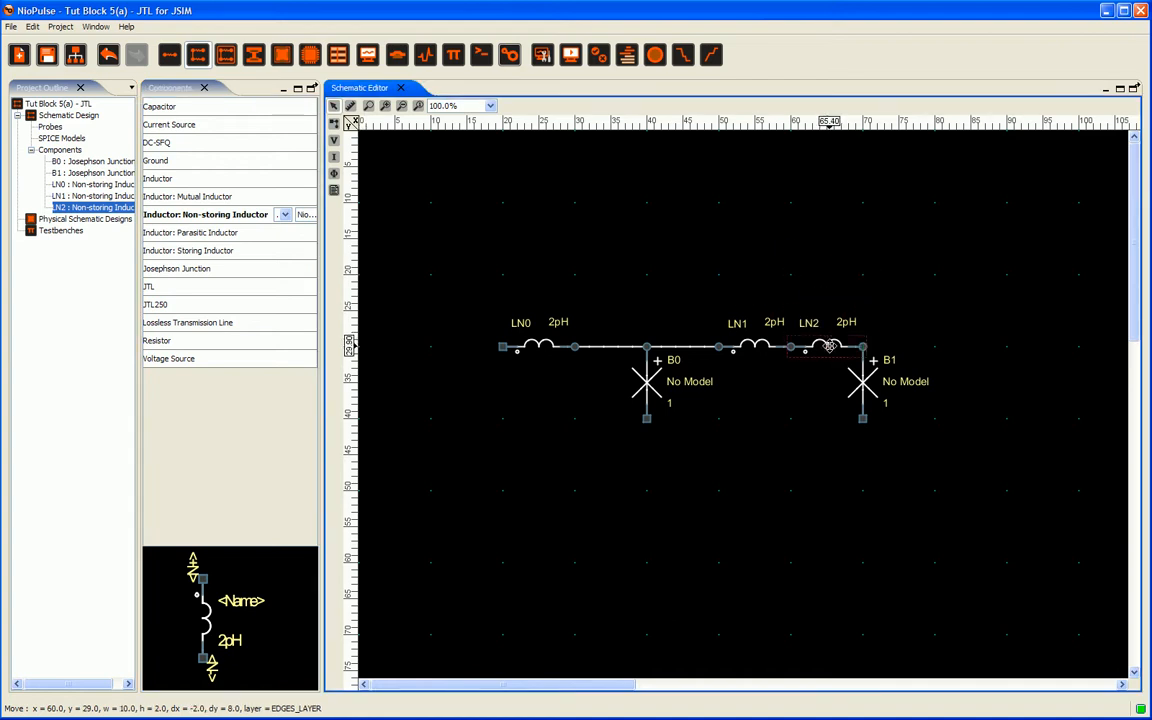
Step: Add a fourth horizontal non-storing inductor to the right of junction B1's top node
drag(283, 214, 964, 346)
key(r)
key(r)
key(r)
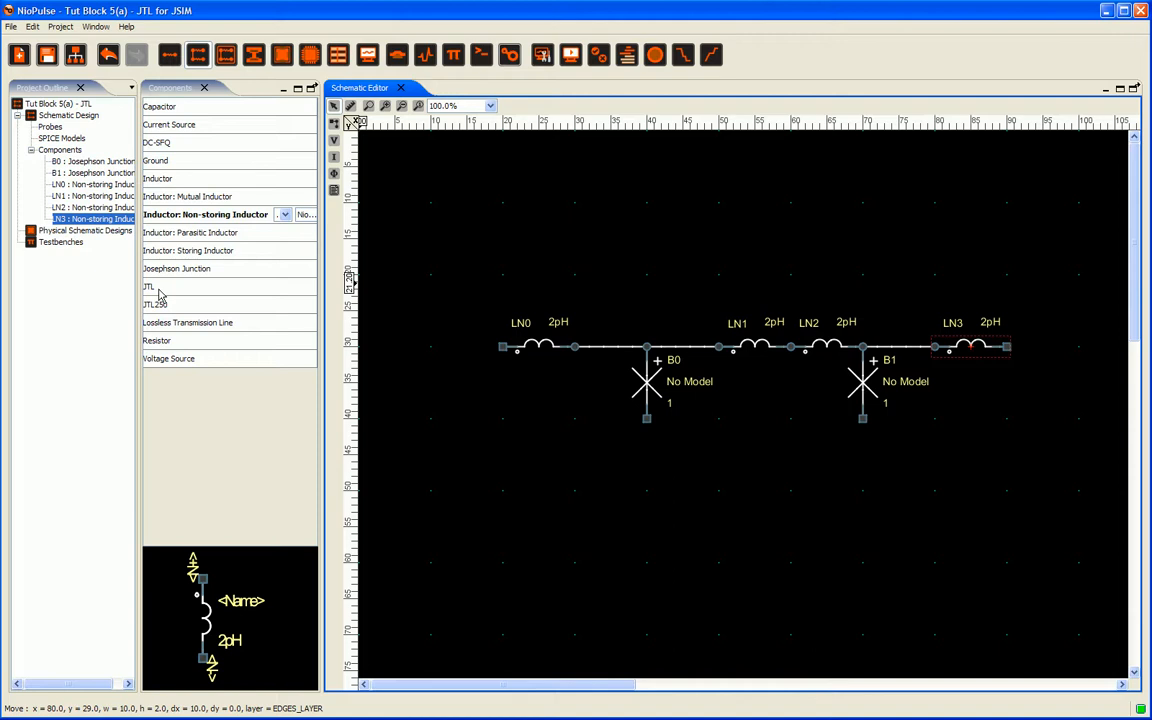
Step: Place shunt resistors hanging from the nodes just right of junctions B0 and B1
click(162, 340)
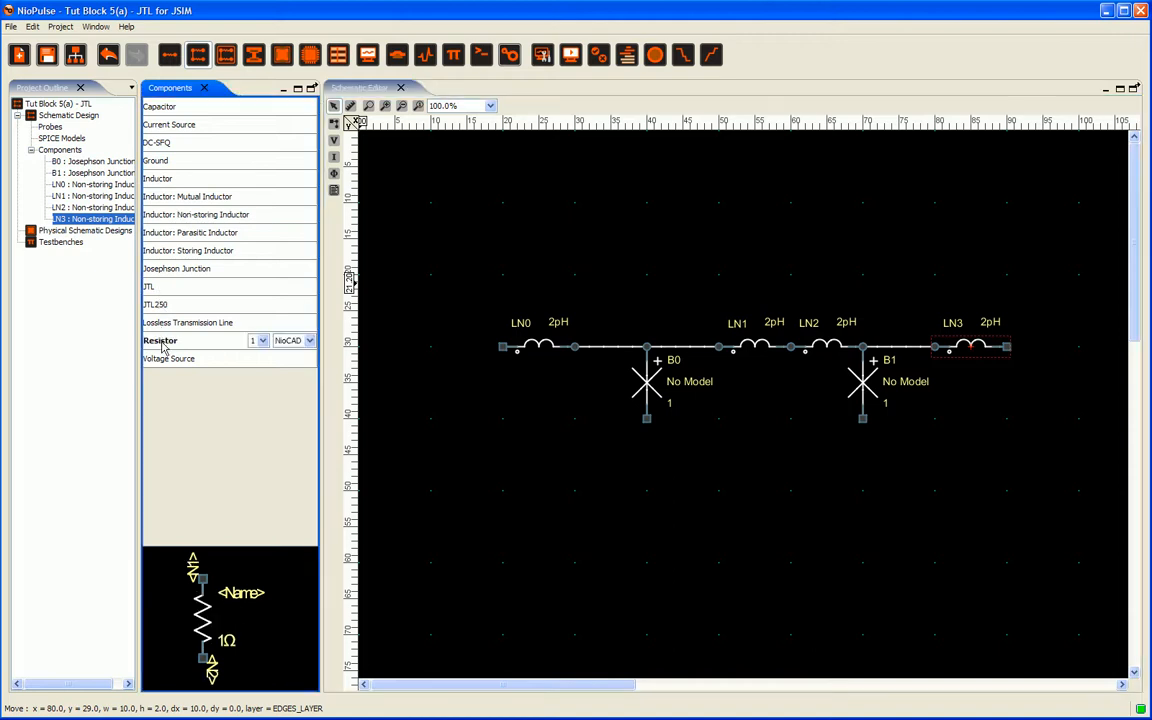
drag(165, 344, 718, 350)
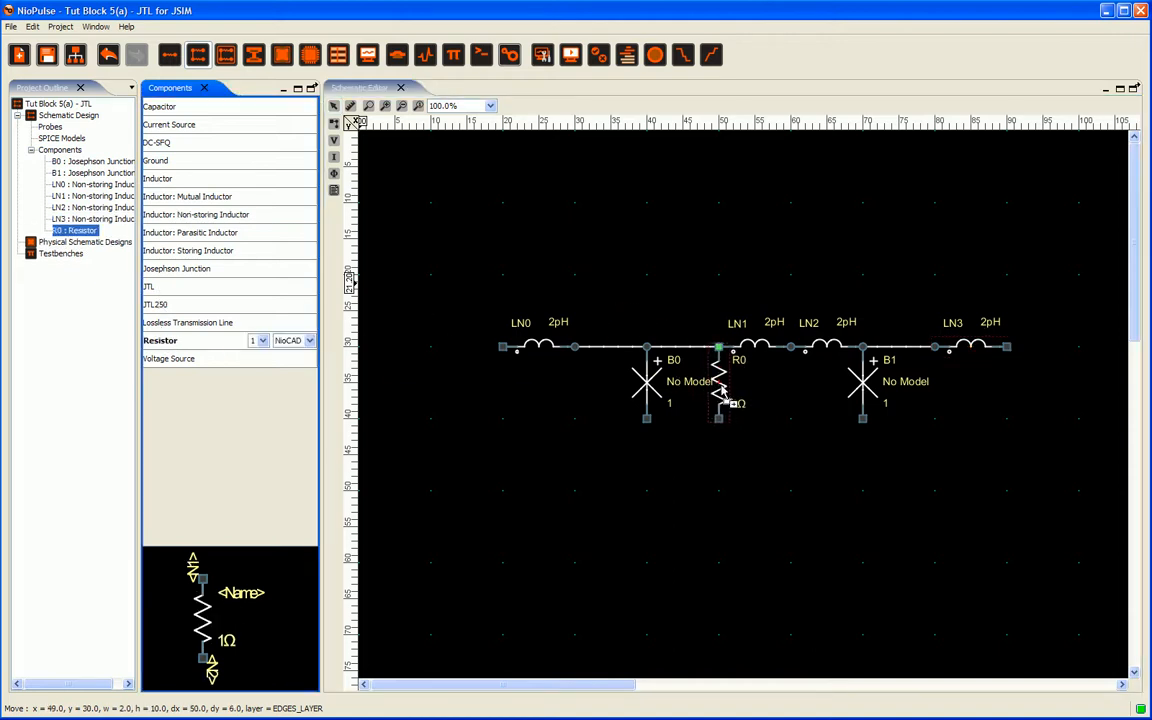
drag(183, 340, 934, 378)
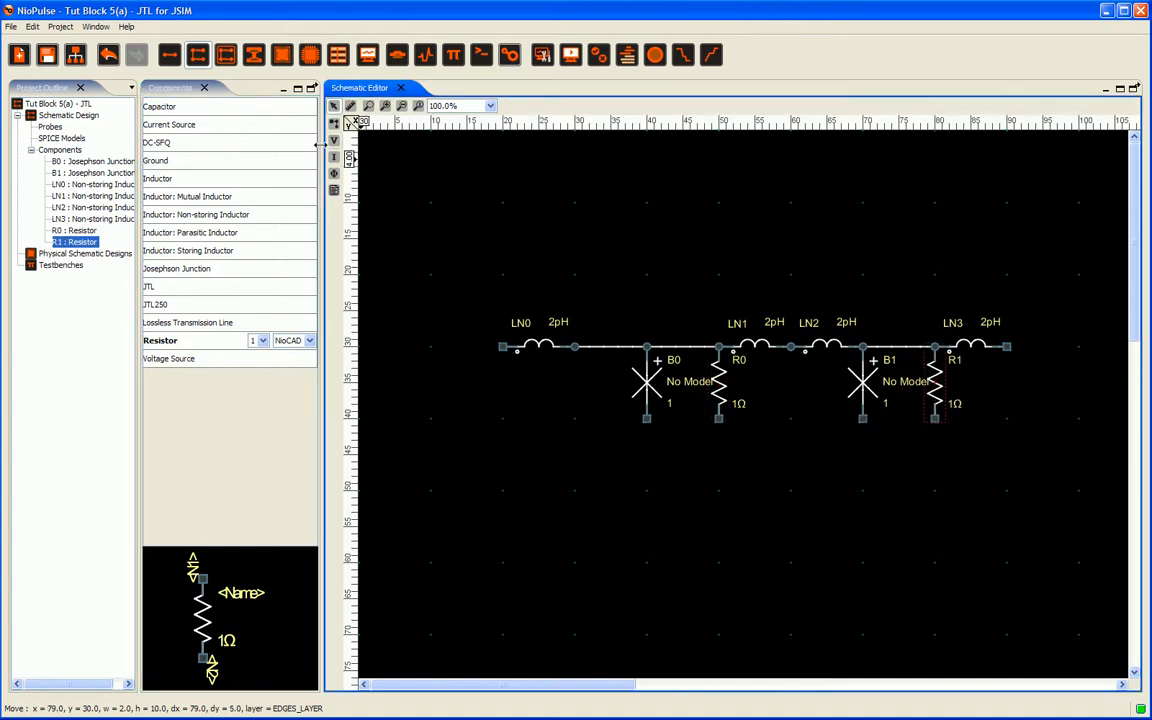
Step: Place grounds under junctions B0 and B1, shifting B0's ground between the junction and its resistor
click(158, 162)
drag(160, 165, 648, 442)
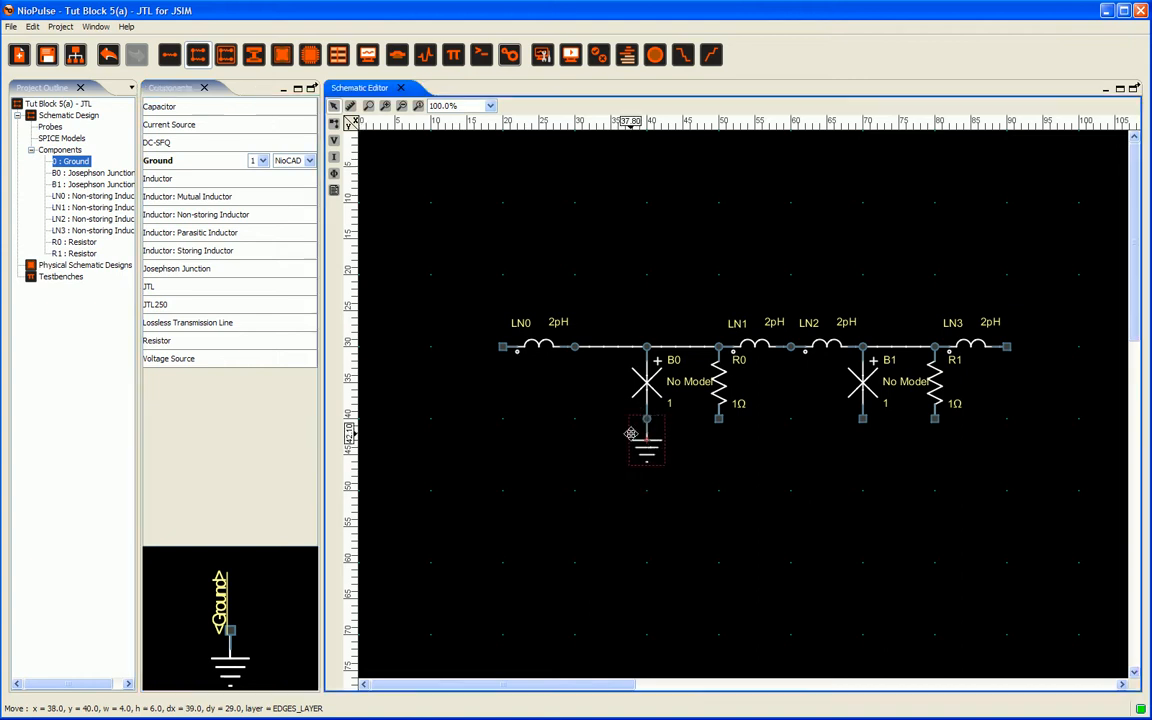
click(174, 167)
drag(174, 167, 862, 450)
click(648, 452)
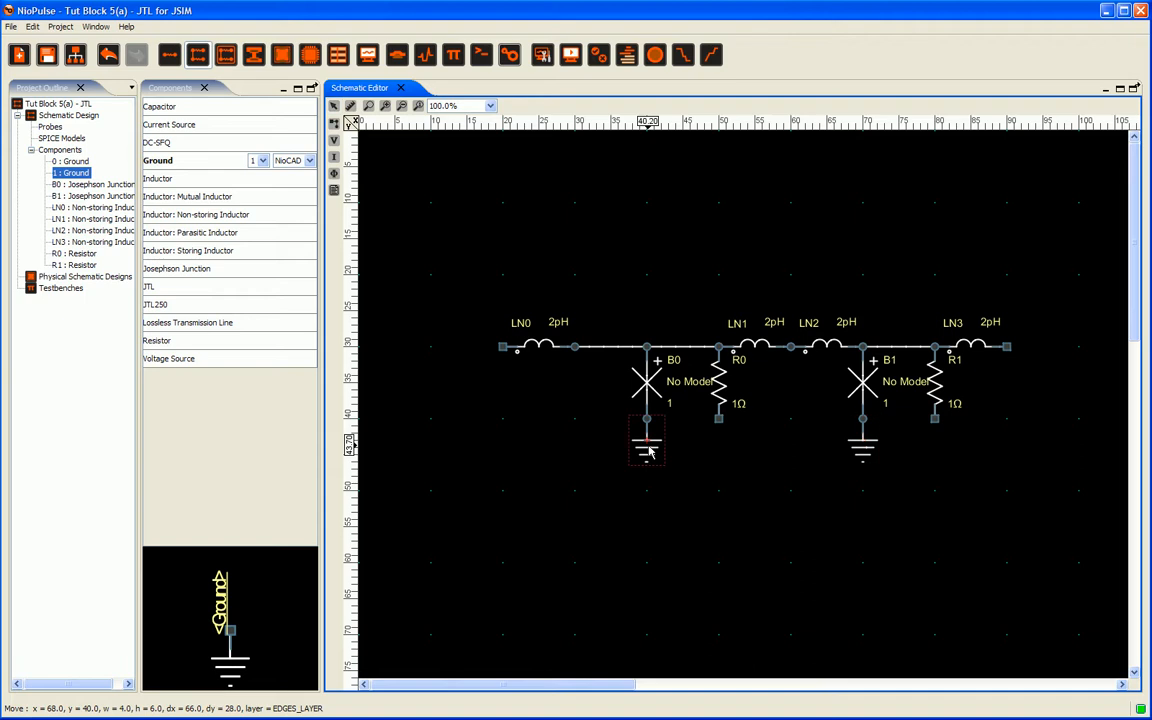
drag(648, 452, 683, 450)
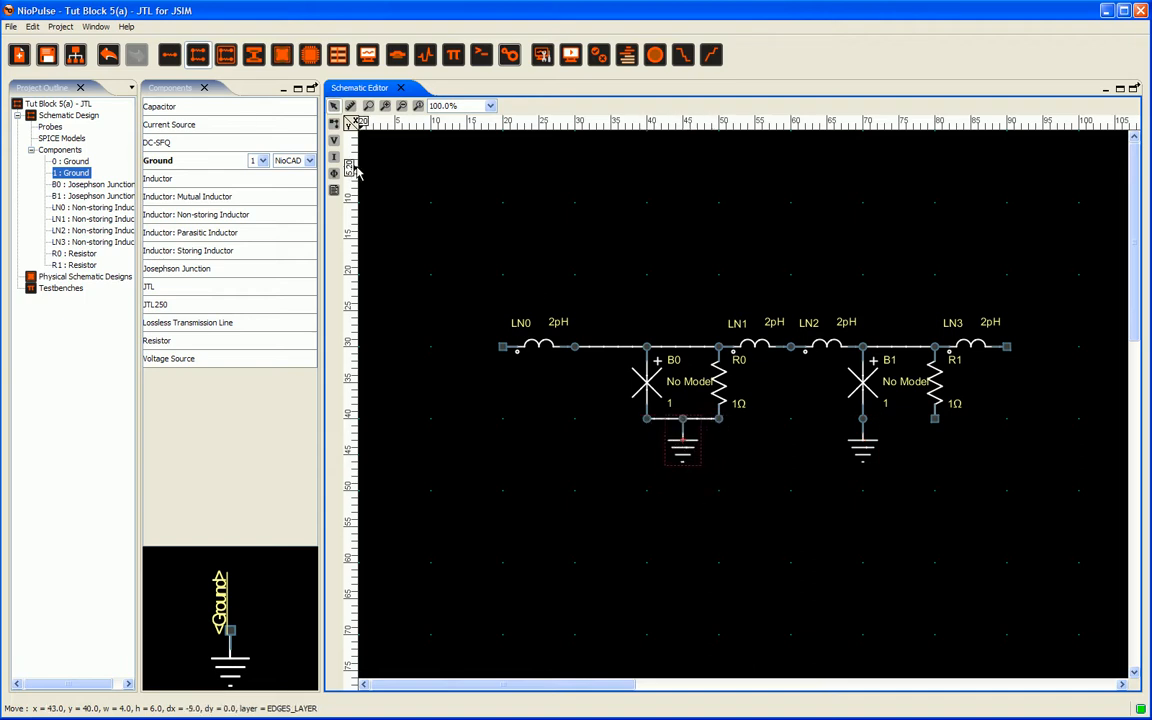
Step: Draw a wire joining the bottoms of junction B1 and resistor R1
click(336, 126)
drag(863, 419, 932, 423)
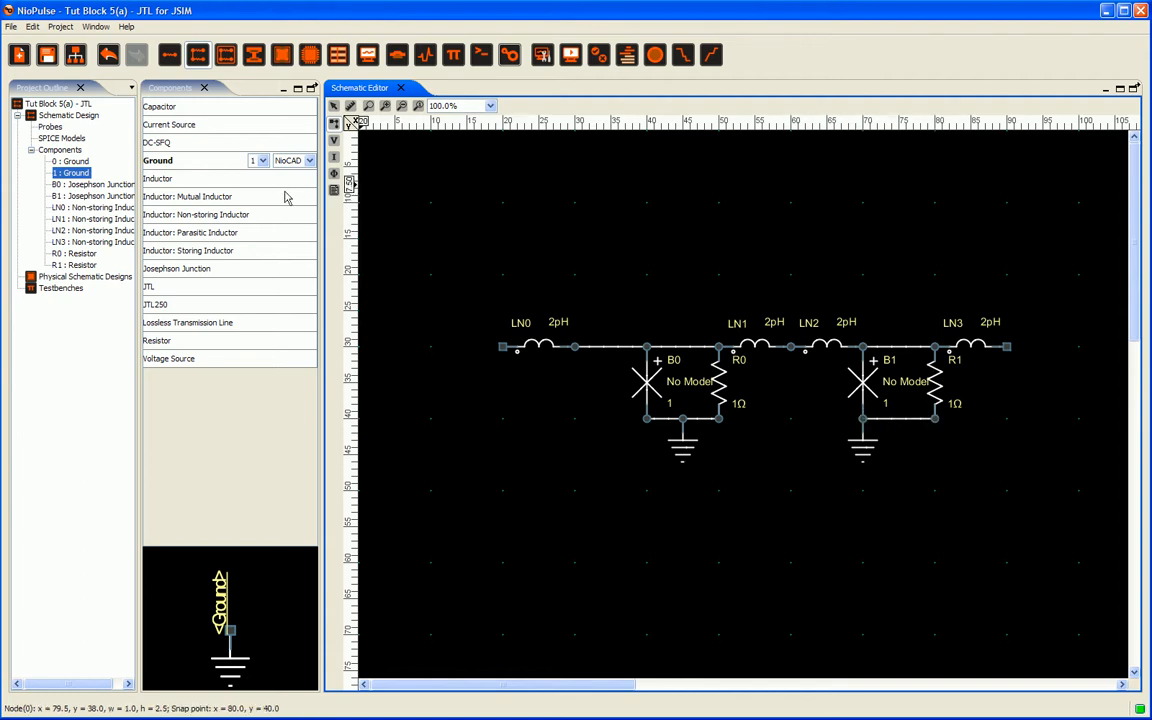
Step: Place a vertical resistor above the node between inductors LN1 and LN2
click(167, 342)
drag(165, 343, 790, 248)
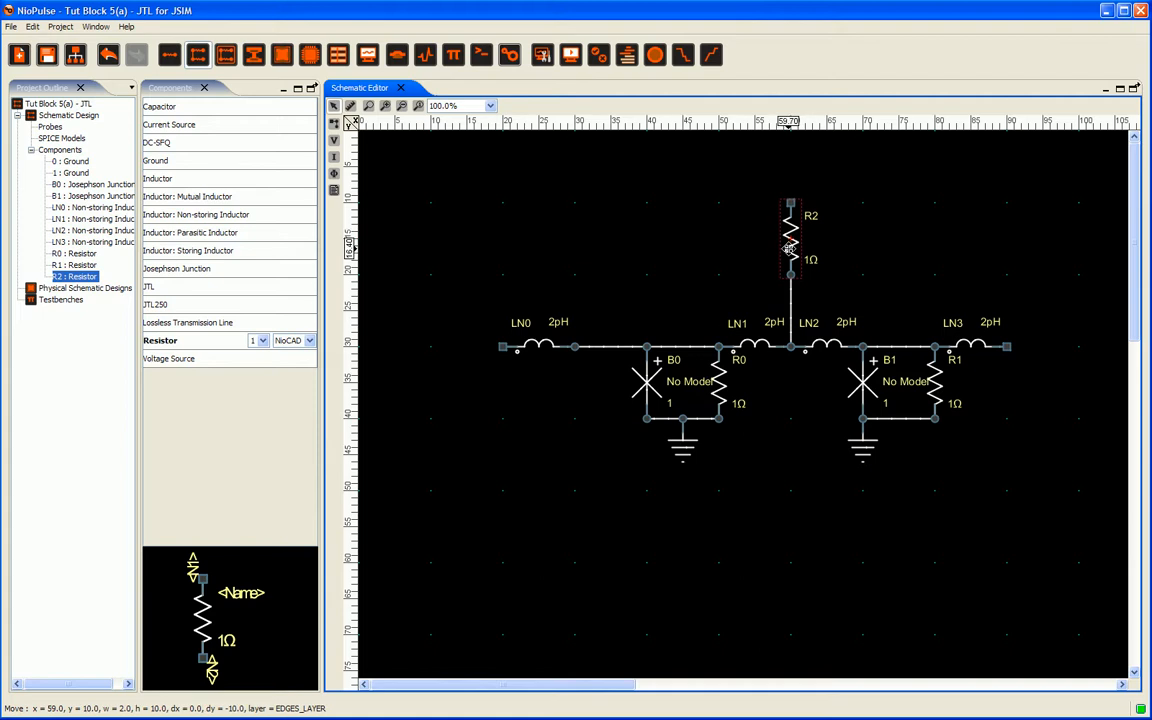
click(703, 244)
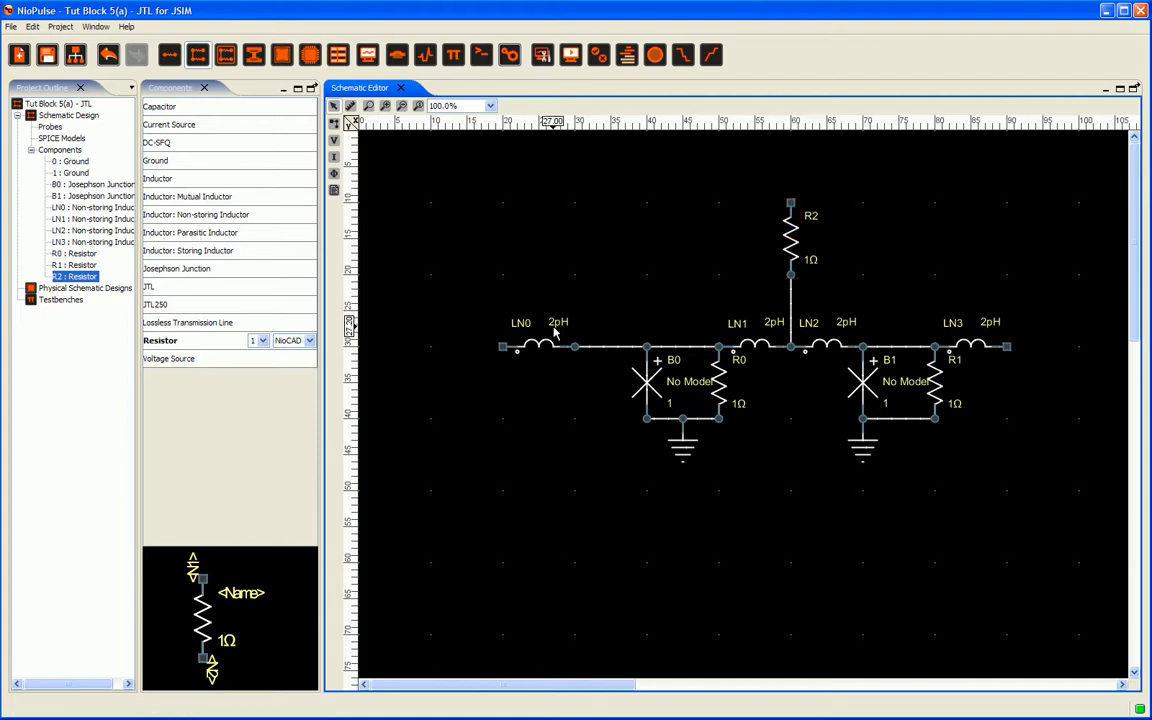
Step: Move inductor LN0 right so it connects directly to junction B0's top node
drag(538, 345, 610, 340)
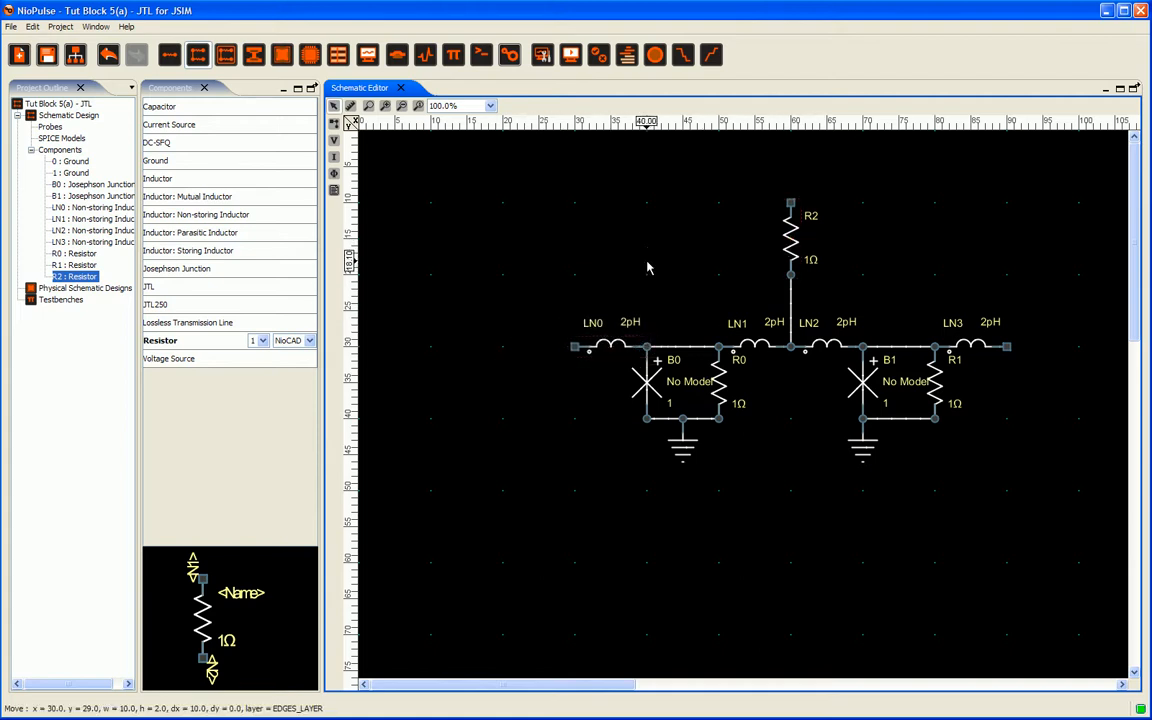
click(648, 266)
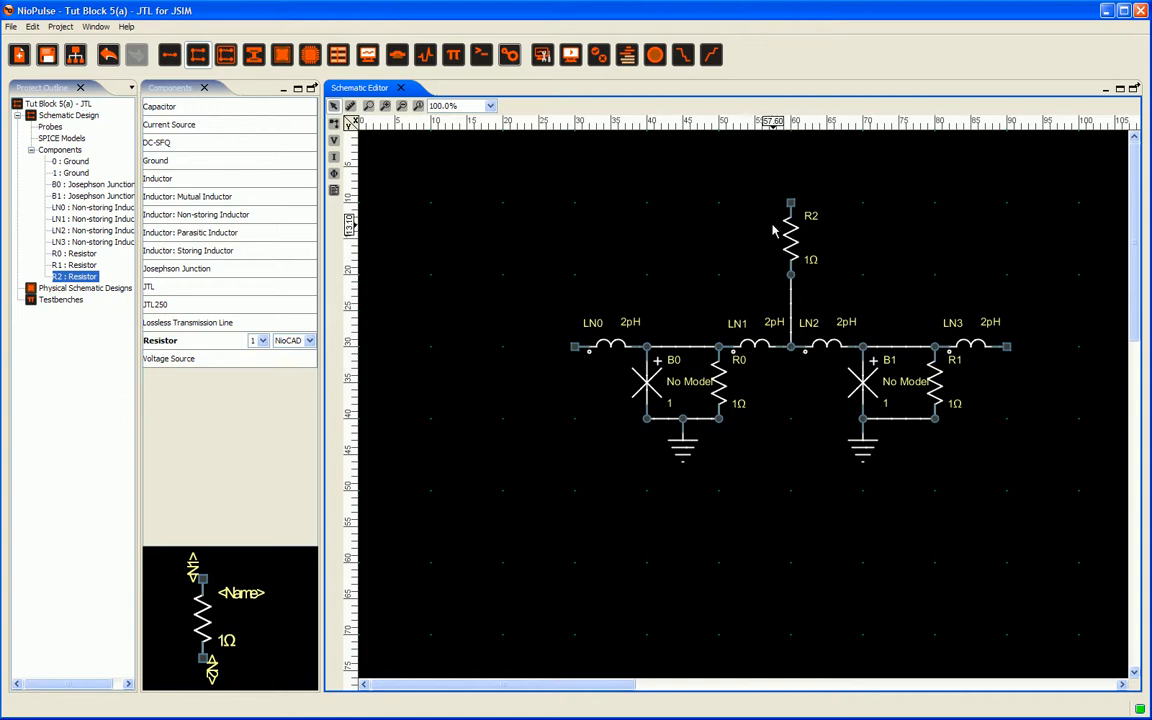
Step: Save the project
click(11, 27)
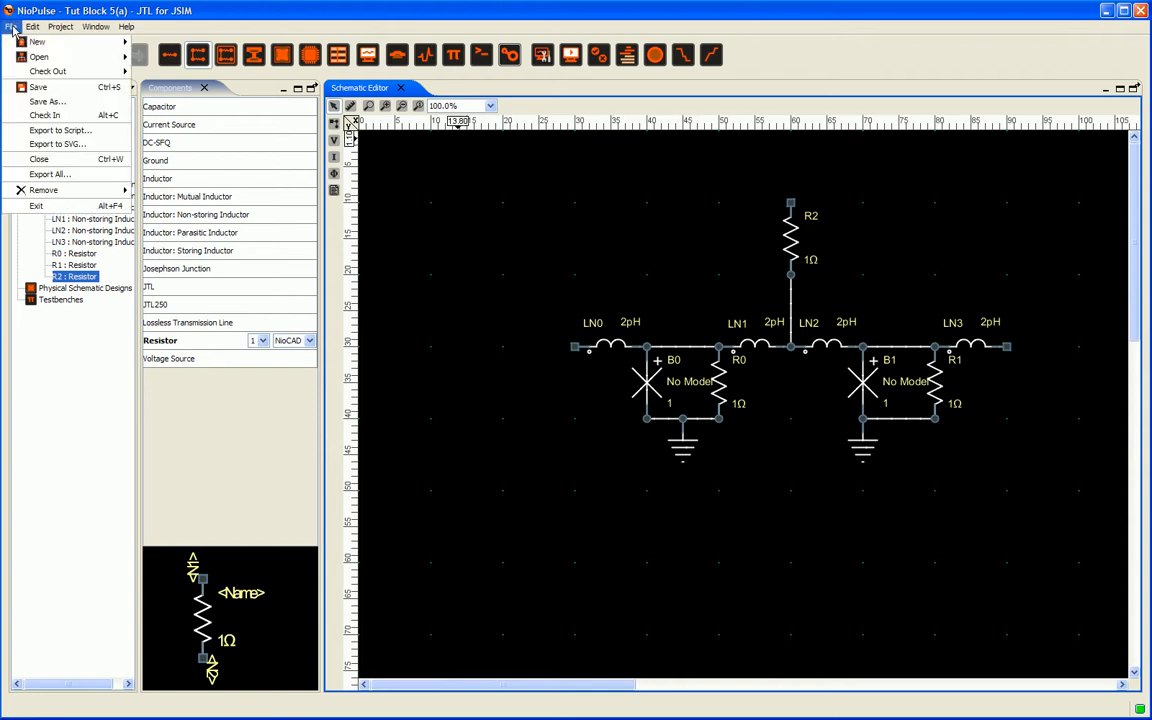
click(27, 89)
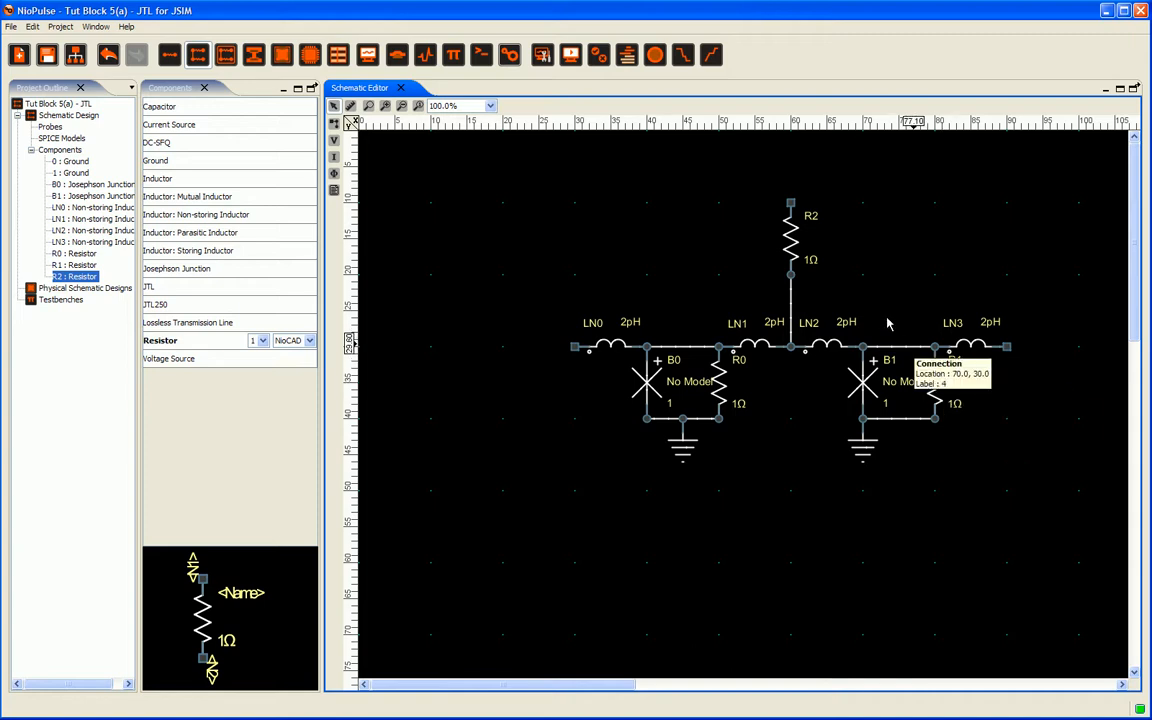
Step: Set resistor R2's resistance to 7.5 Ω
double_click(801, 250)
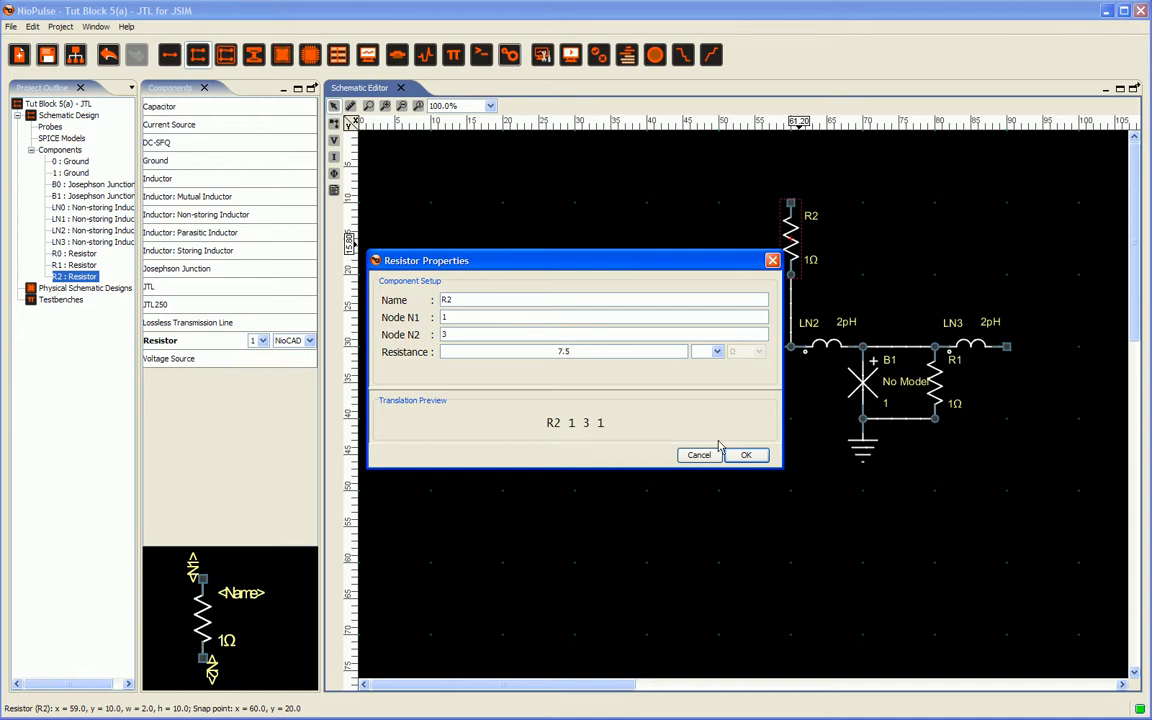
click(748, 455)
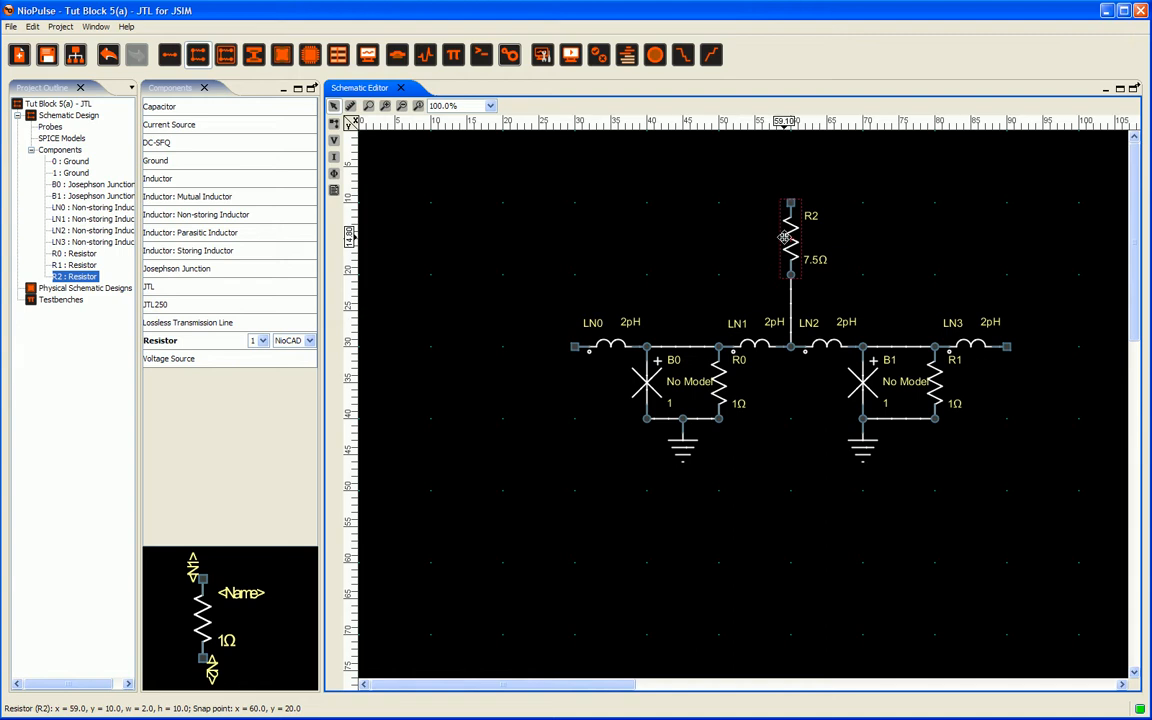
Step: Review resistor R2's properties and its resistance label editor without changing anything
double_click(791, 240)
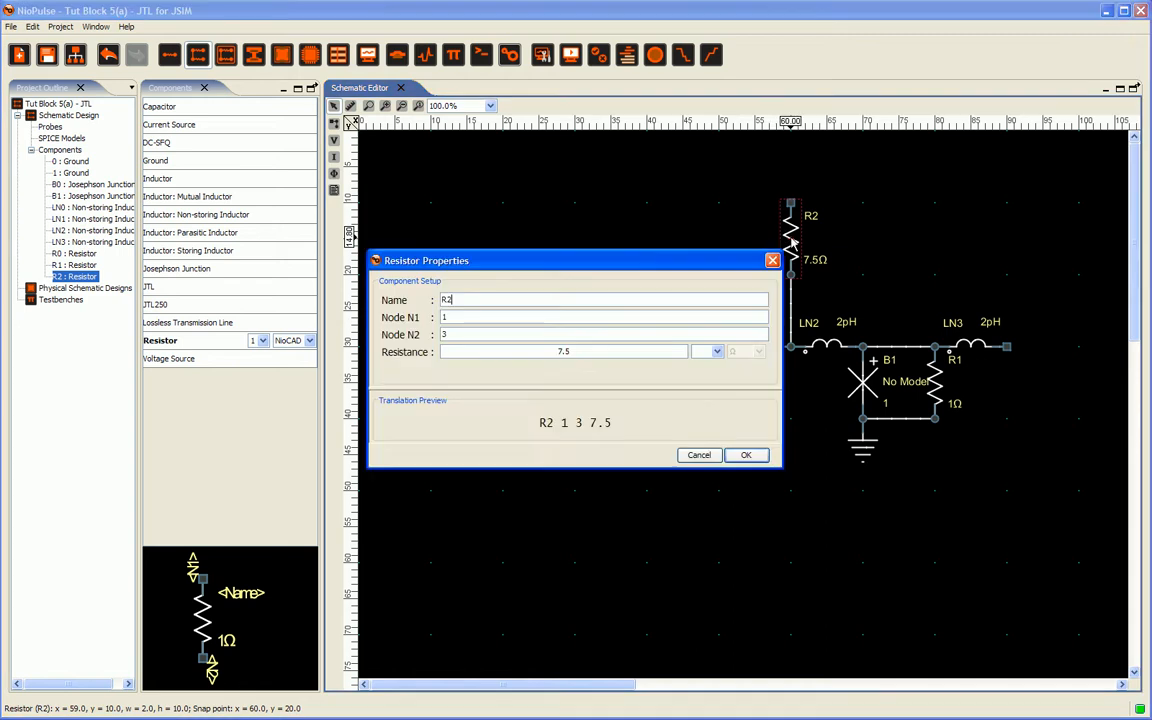
click(740, 453)
double_click(816, 259)
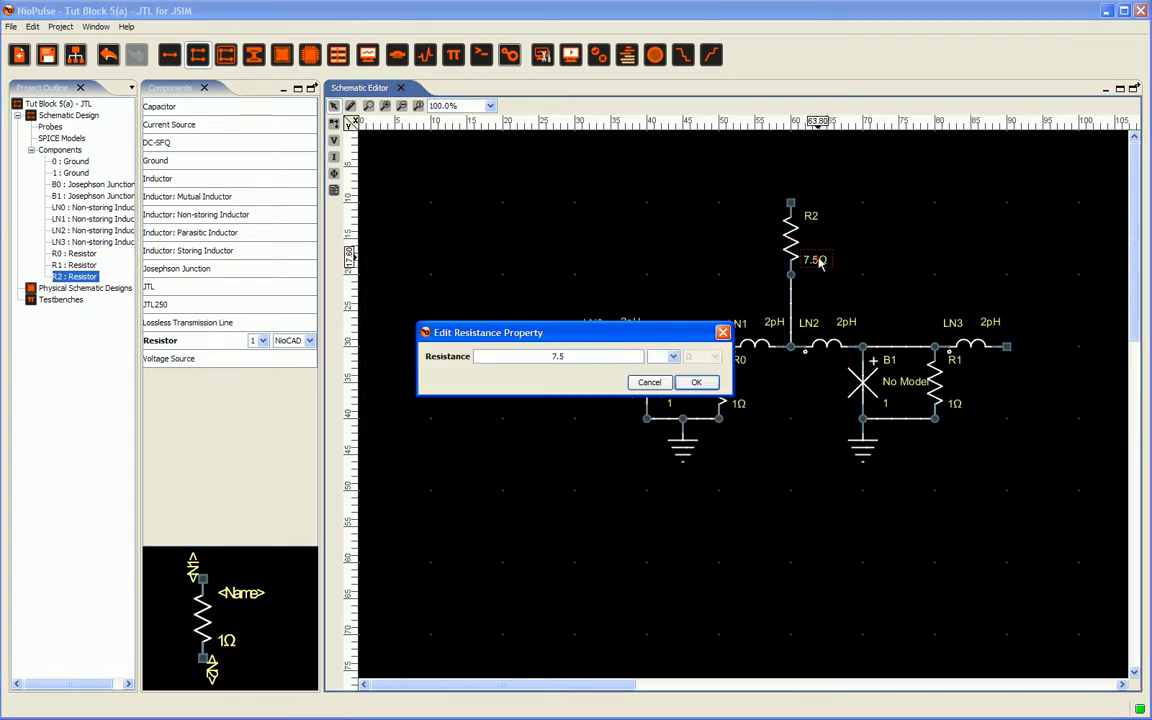
click(650, 382)
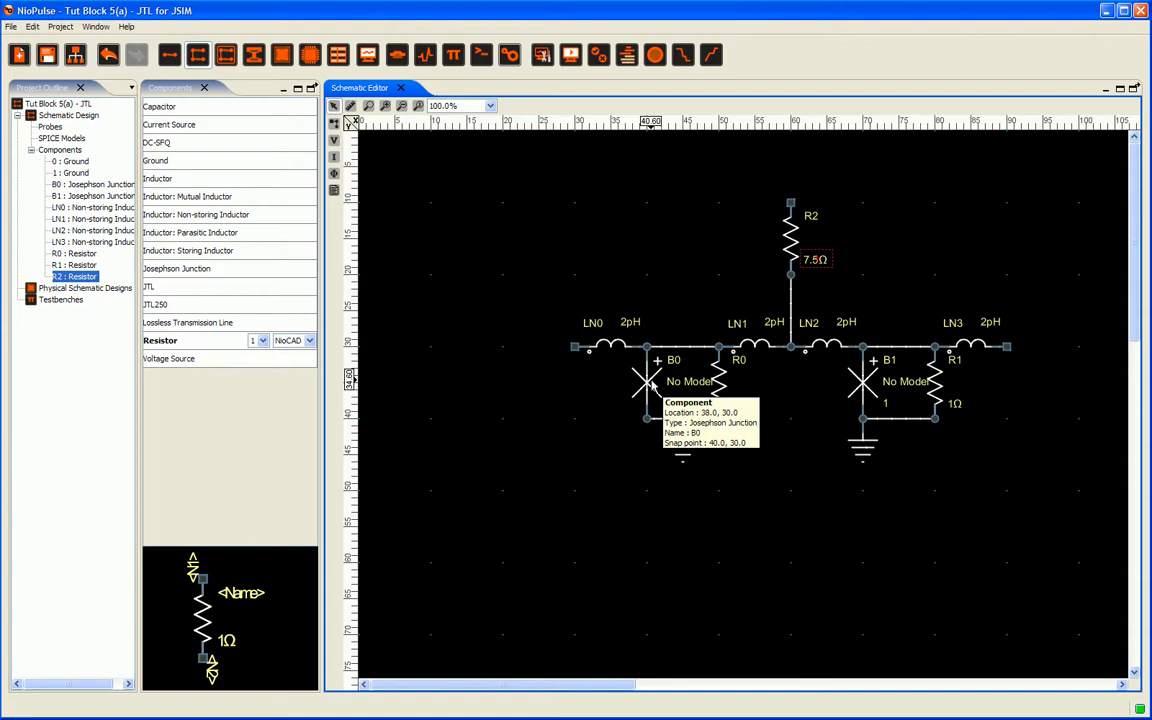
Step: Create a new SPICE model for junction B0 from the JosephsonJunction template
double_click(650, 385)
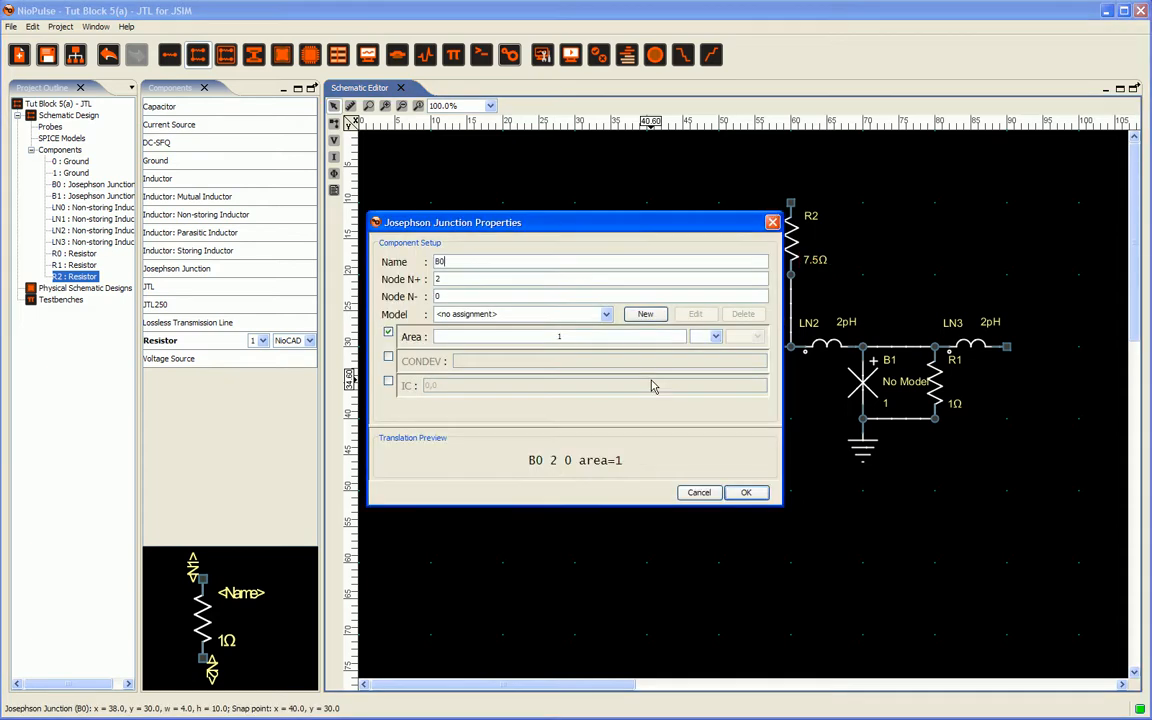
click(606, 315)
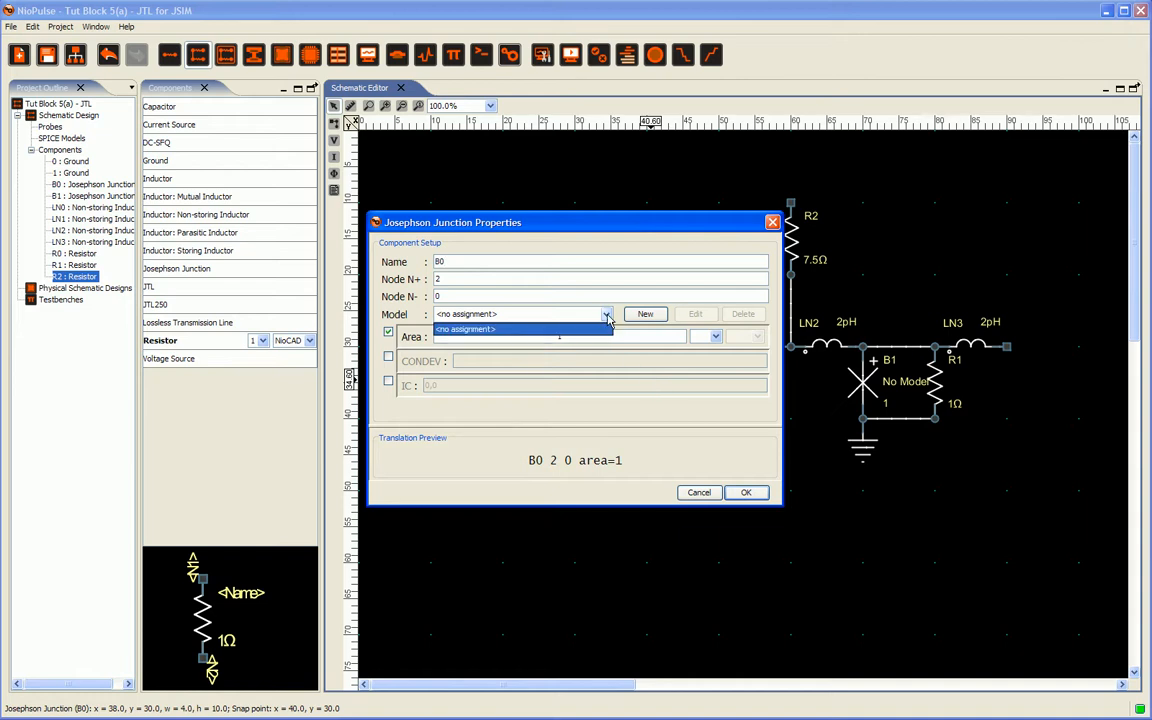
click(607, 316)
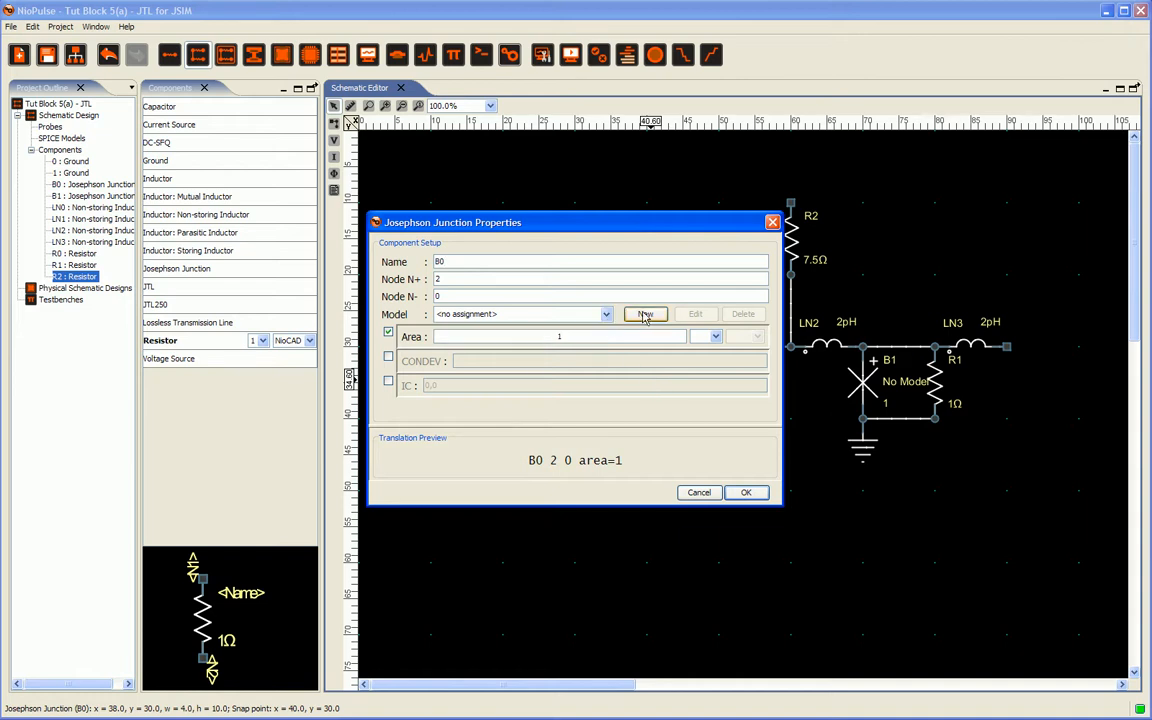
click(645, 315)
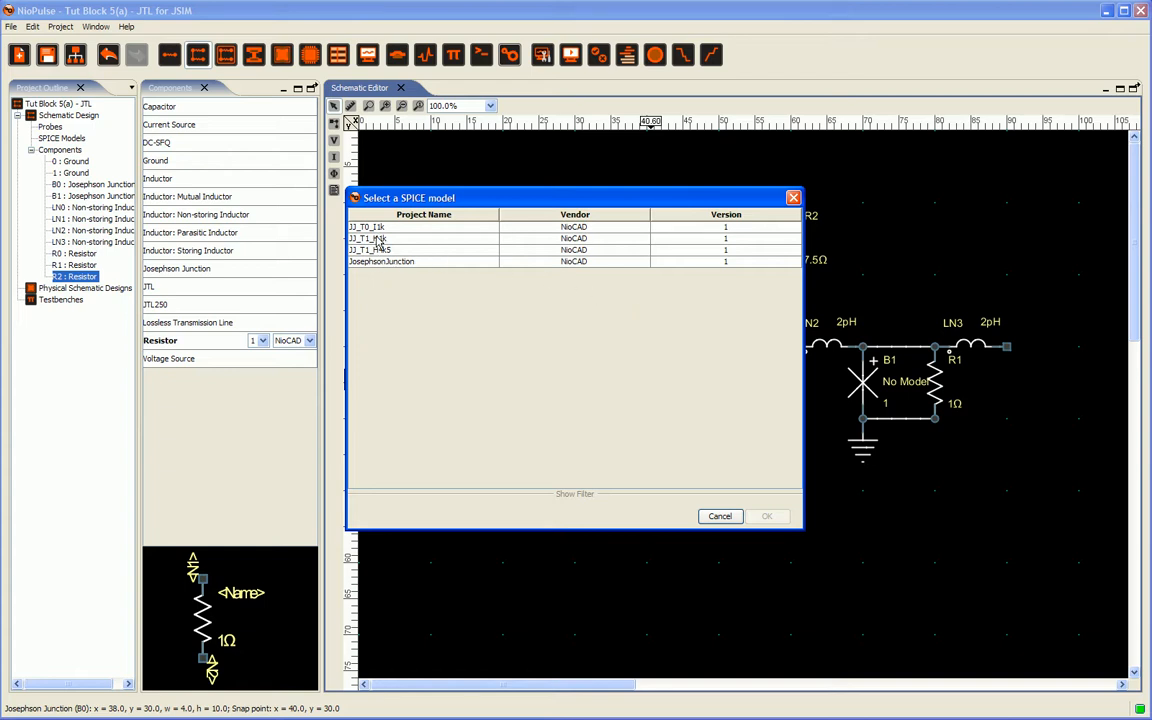
click(385, 262)
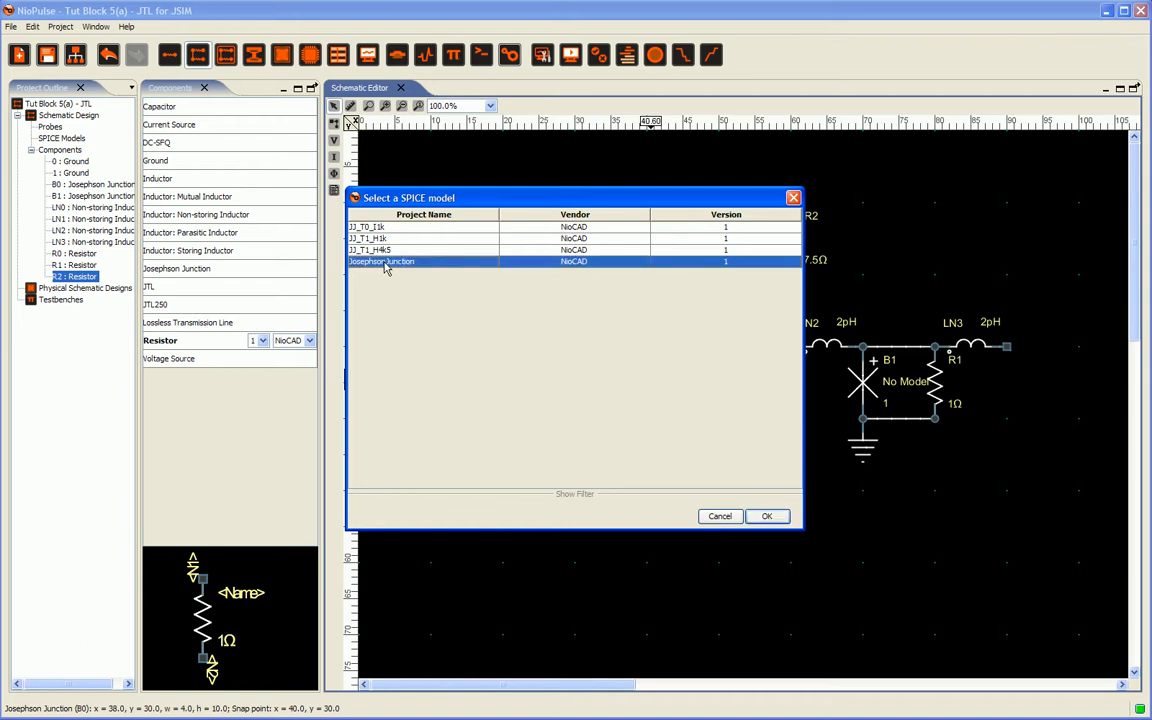
click(767, 518)
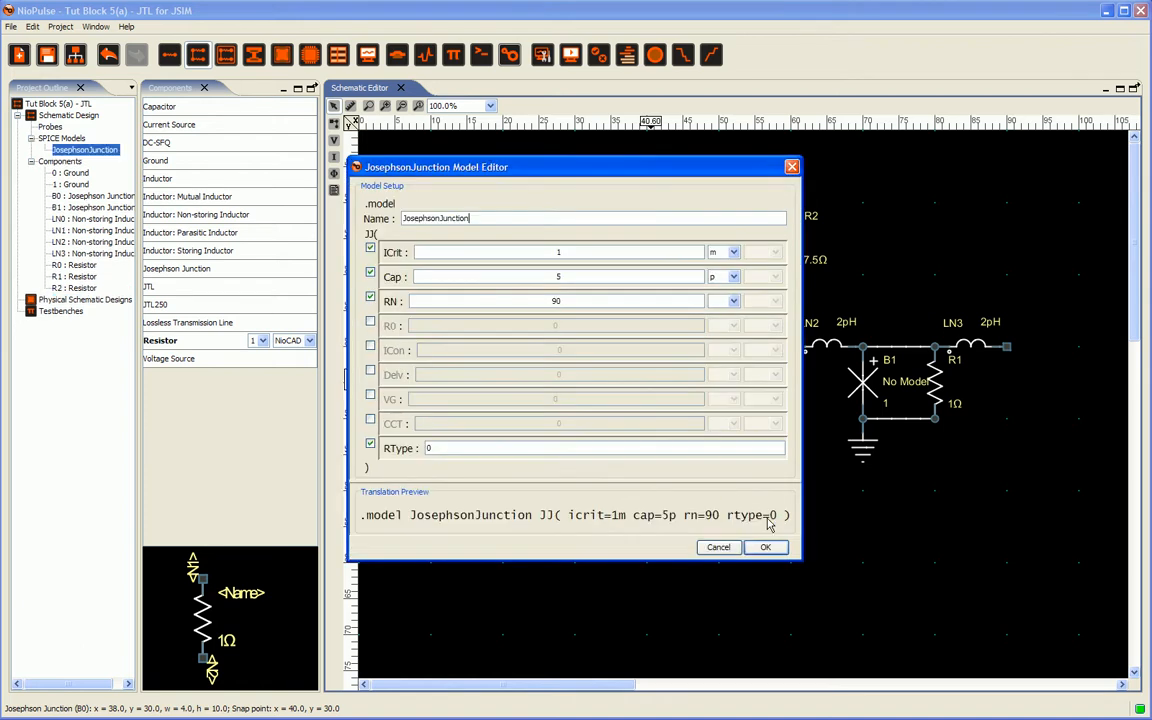
Step: Name the new junction model jj250 and disable its RN parameter
drag(473, 217, 380, 225)
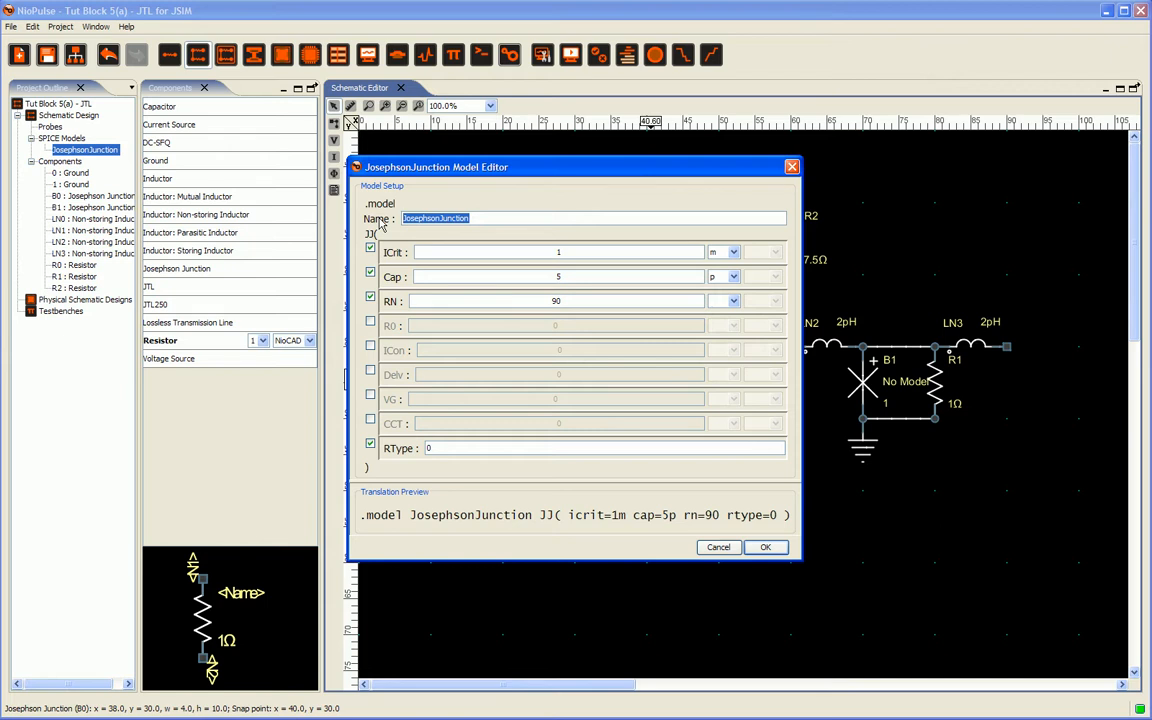
text(jj250)
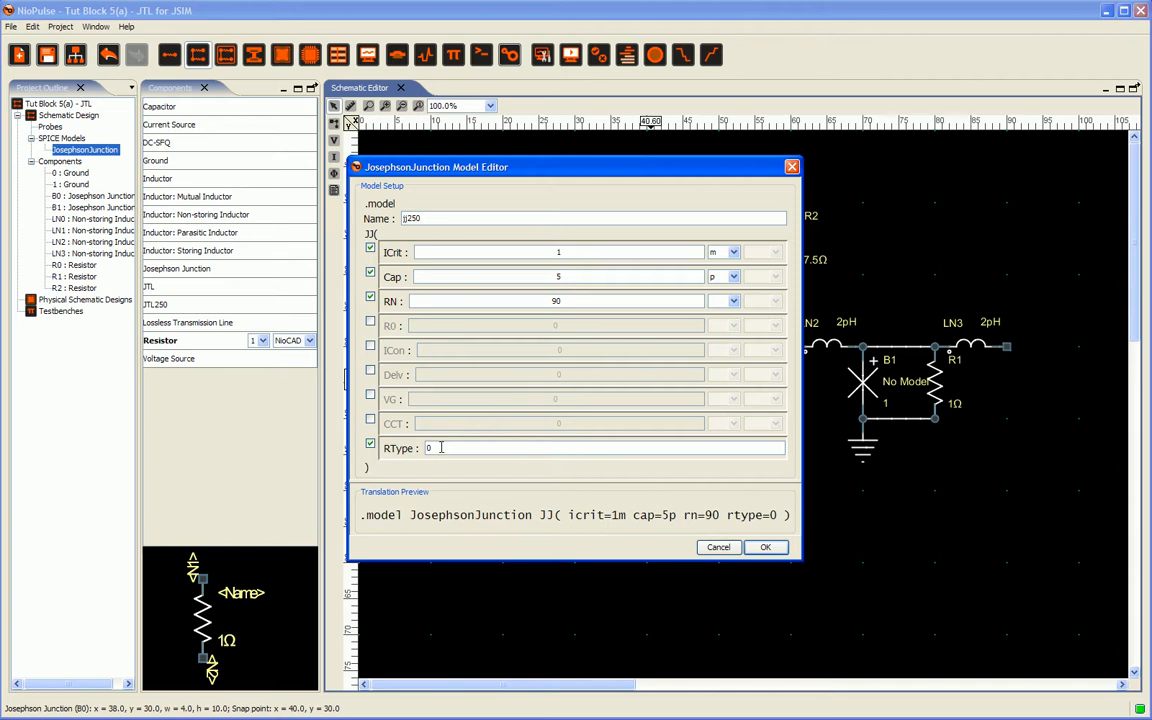
click(371, 300)
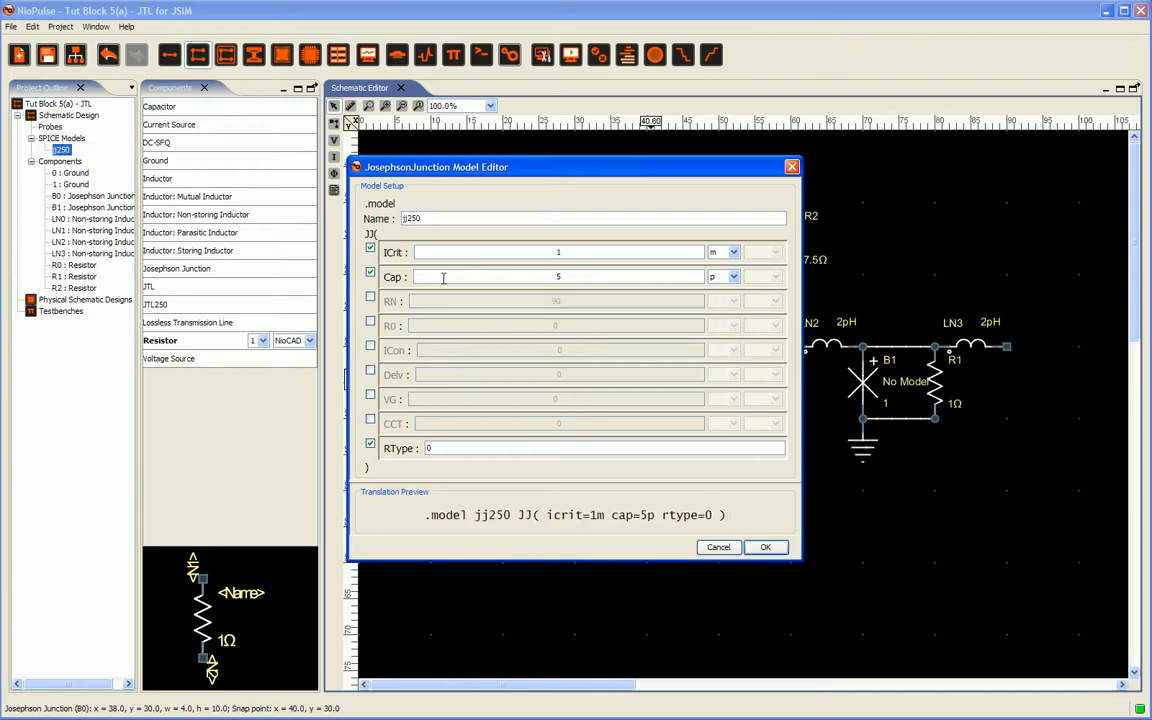
Step: Set the model's ICrit to 250 µA
double_click(558, 252)
text(250)
click(728, 252)
click(729, 279)
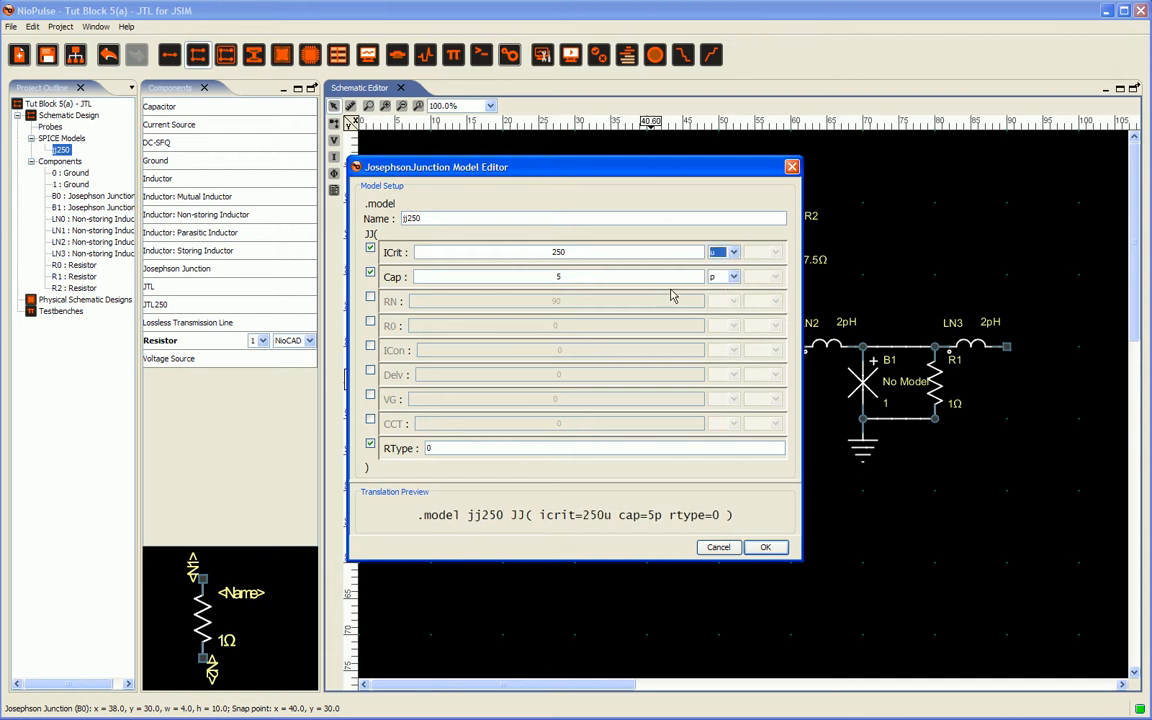
Step: Set the model's Cap to 1.2 pF and confirm it as junction B0's model
click(560, 277)
text(1.2)
click(766, 548)
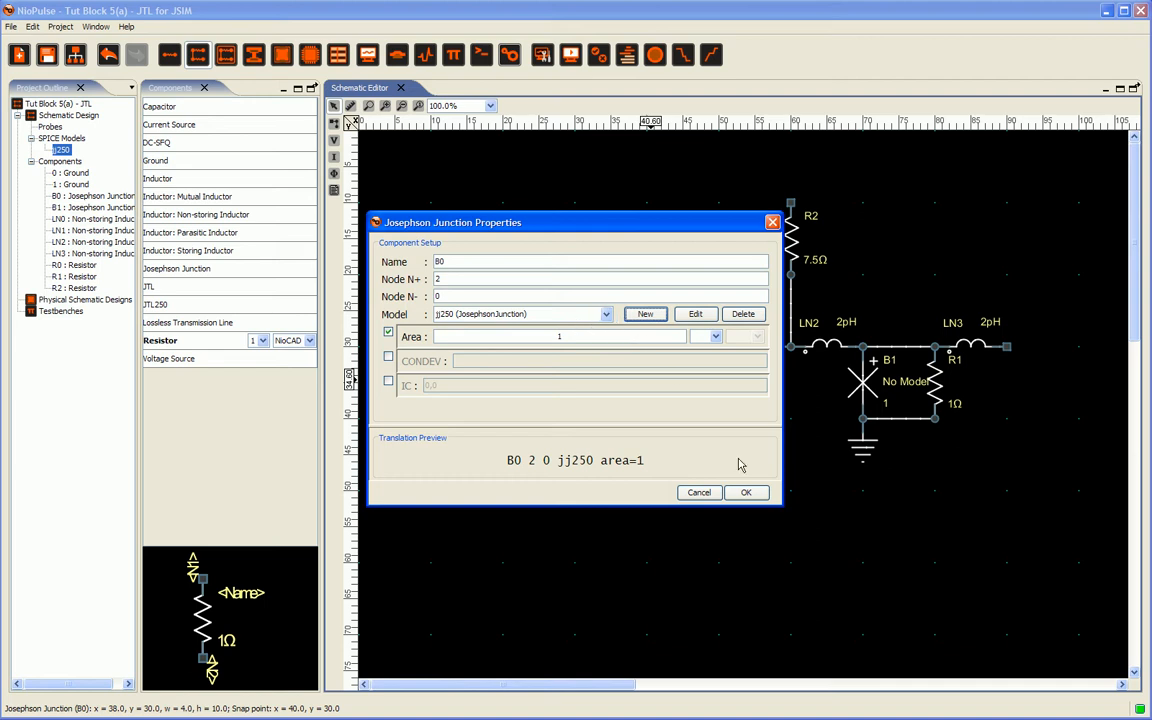
click(745, 492)
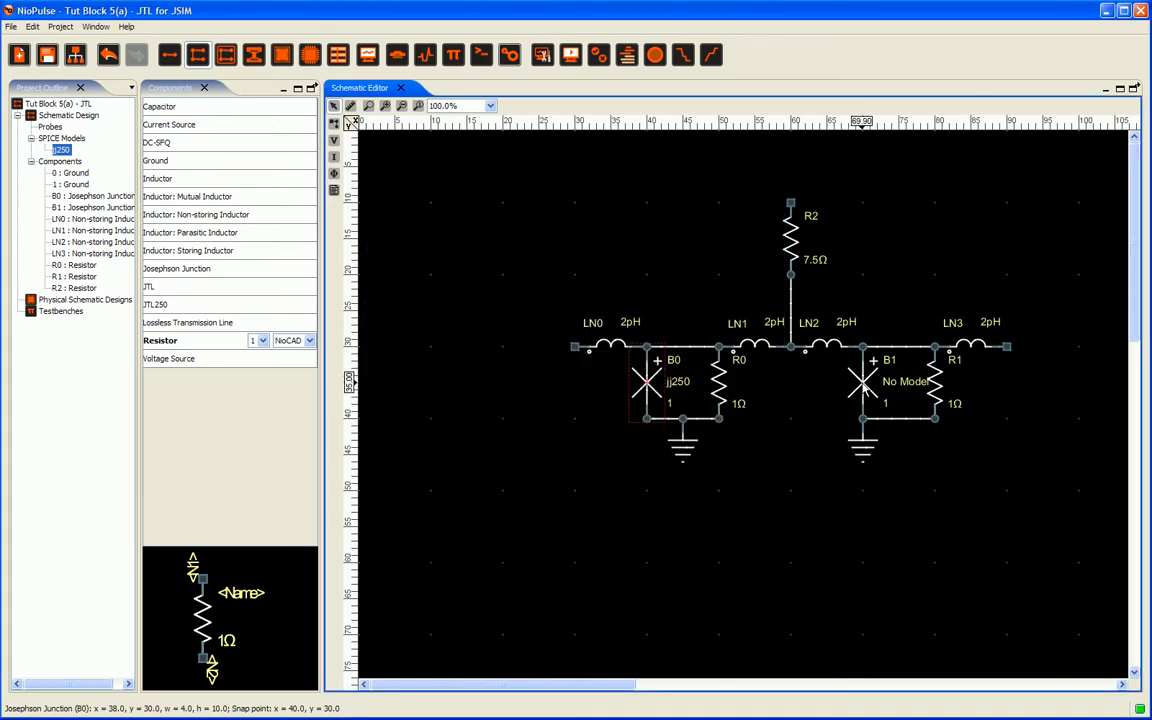
Step: Assign the jj250 model to junction B1
double_click(855, 392)
click(606, 314)
click(527, 341)
click(745, 492)
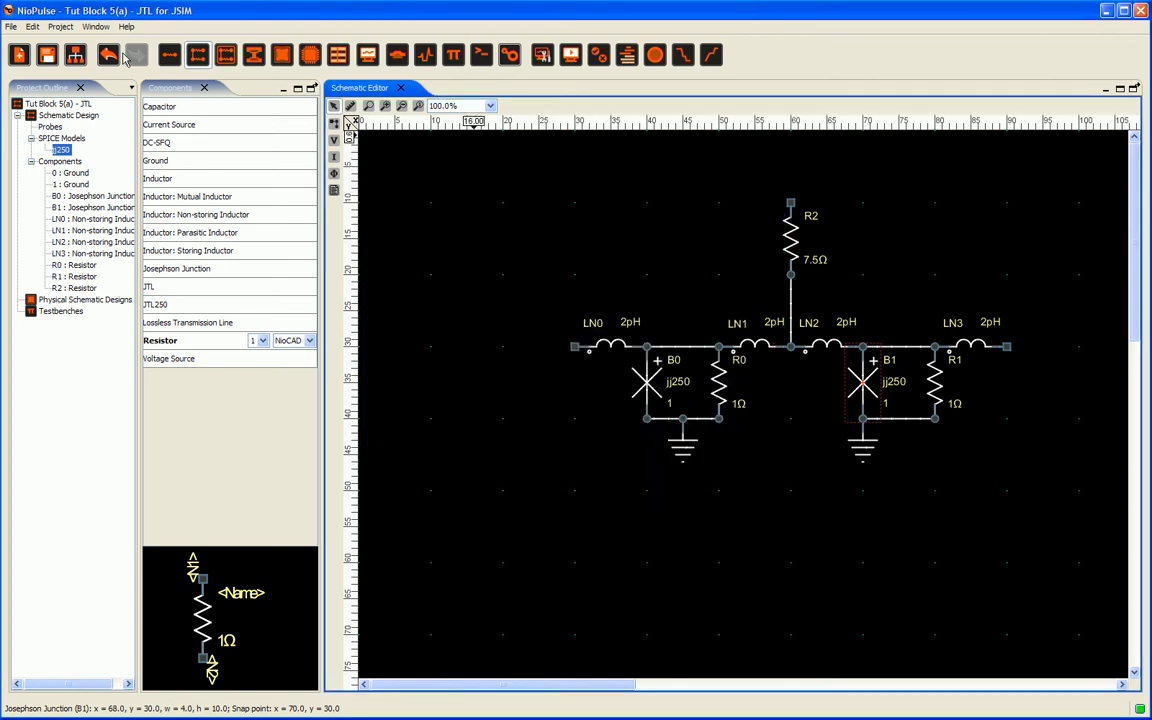
Step: Save the project
click(14, 27)
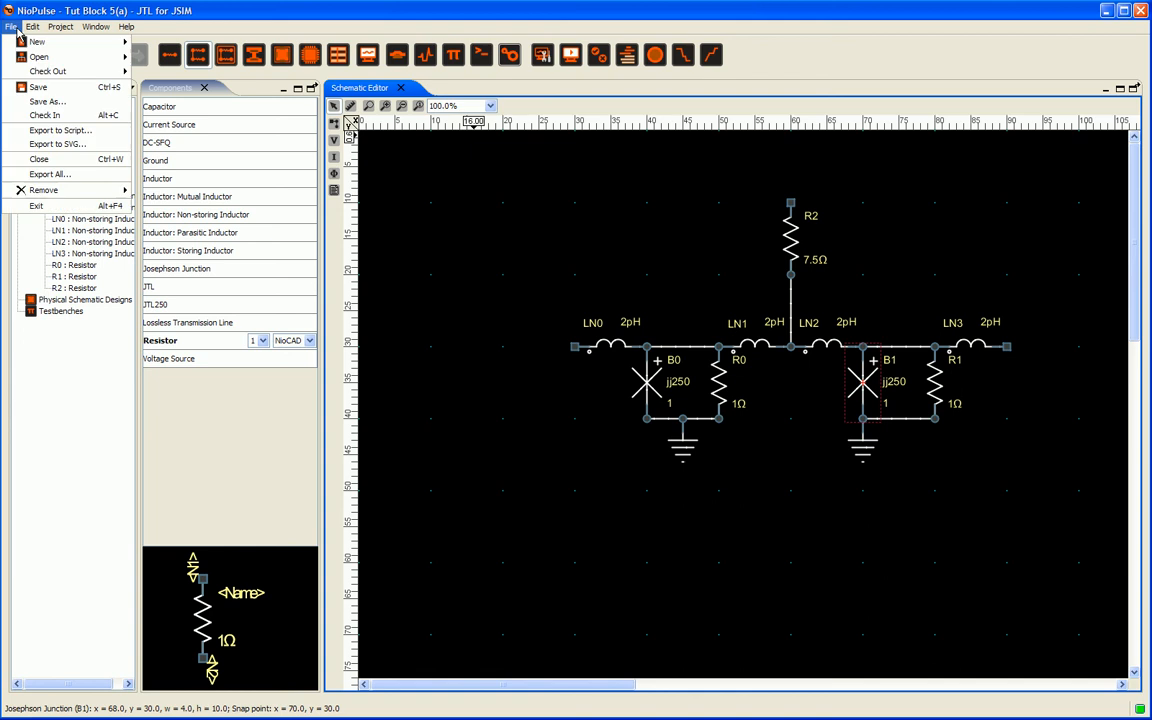
click(38, 87)
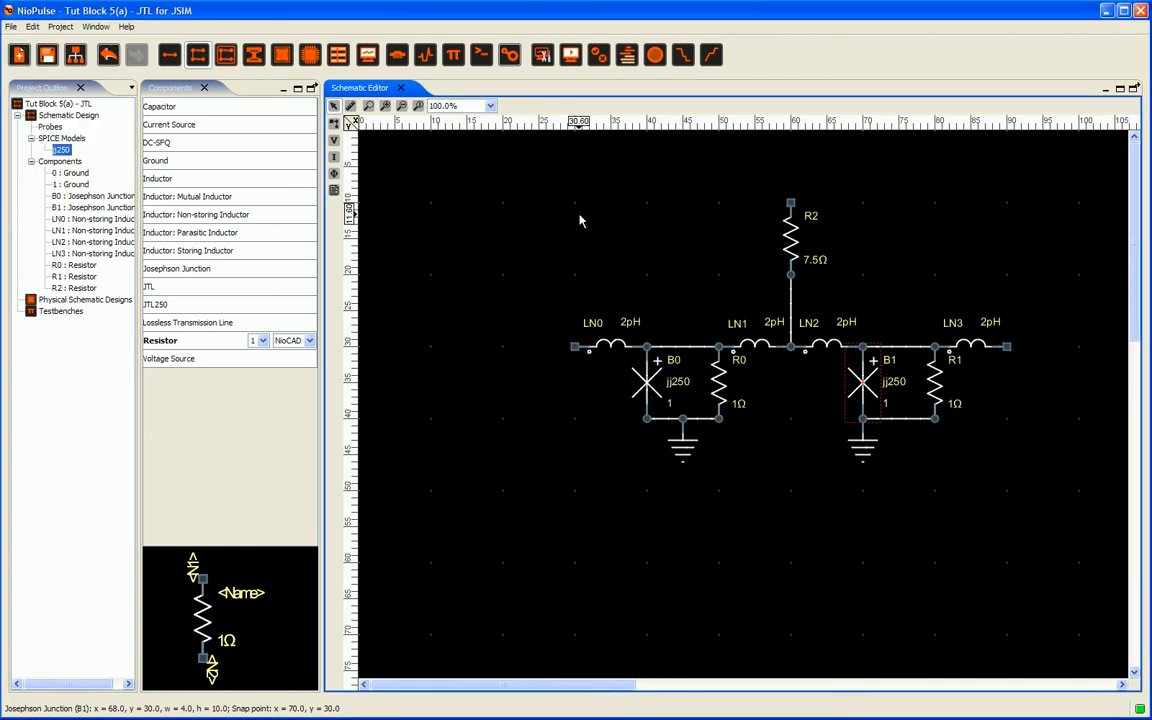